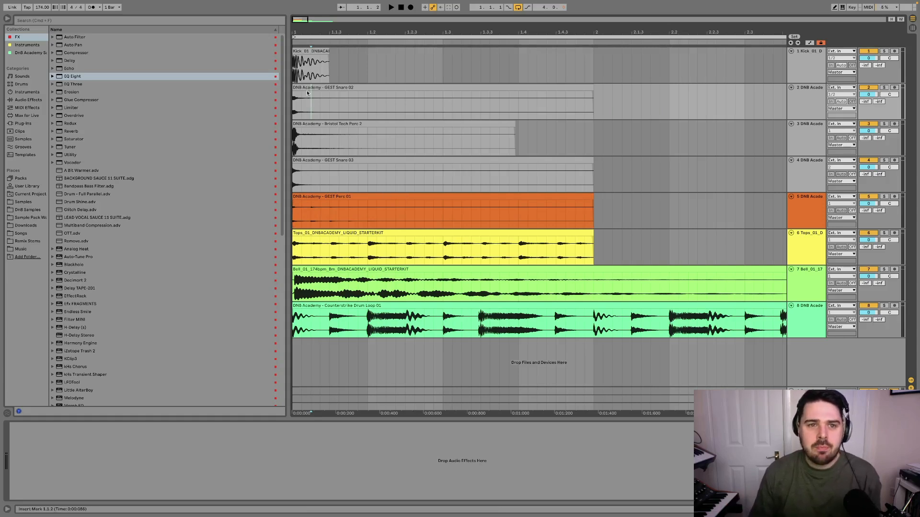
# Audition the kick, the tops loop and the bell loop soloed one after another.
pyautogui.scroll(5, 306, 108)
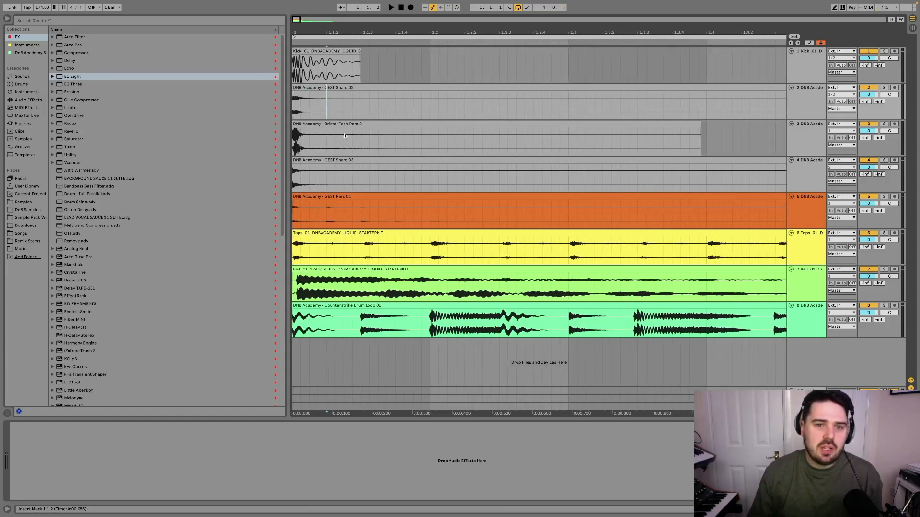
pyautogui.click(323, 57)
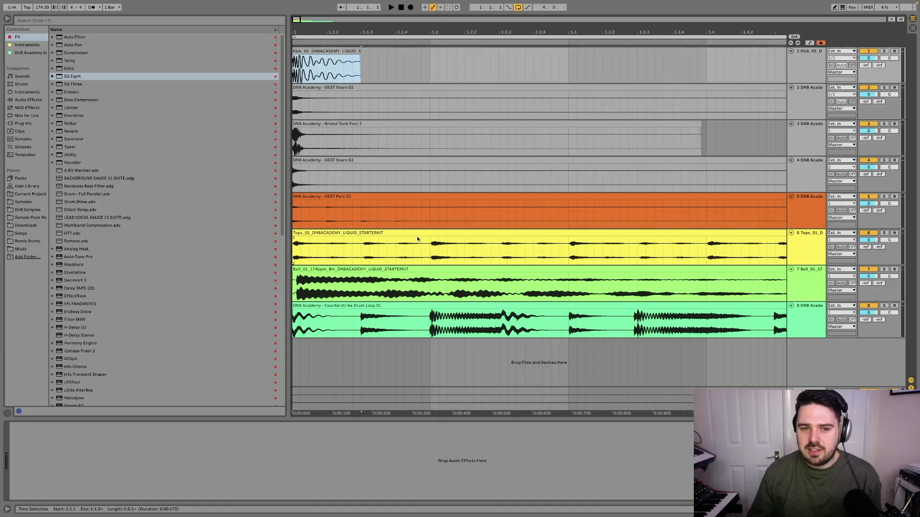
pyautogui.scroll(5, 332, 63)
pyautogui.scroll(-2, 326, 57)
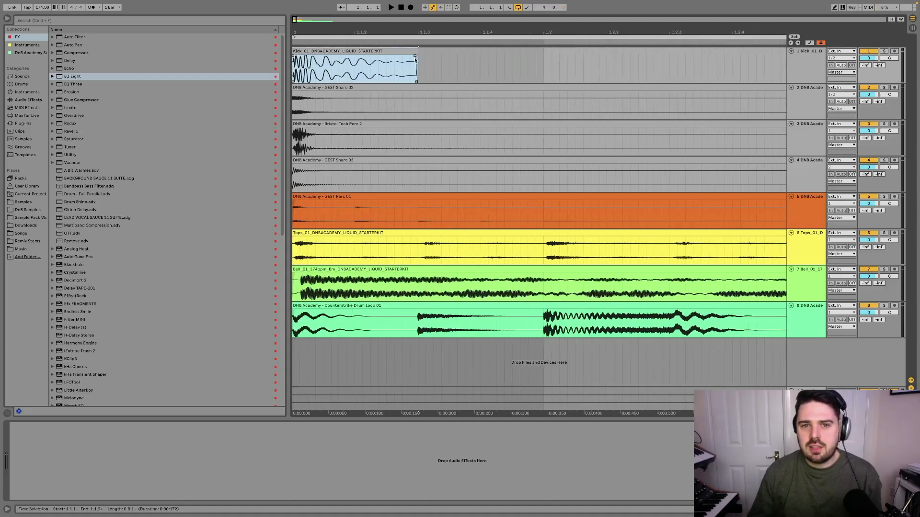
pyautogui.press('s')
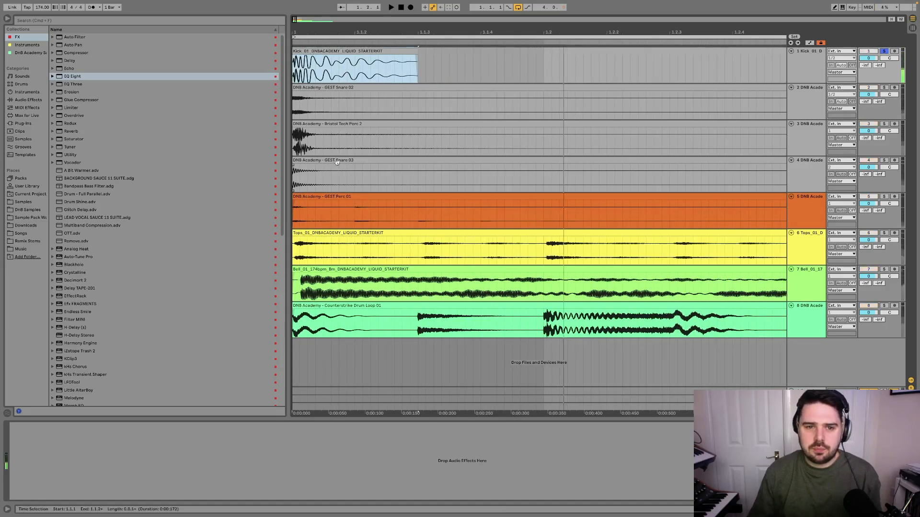
pyautogui.click(333, 248)
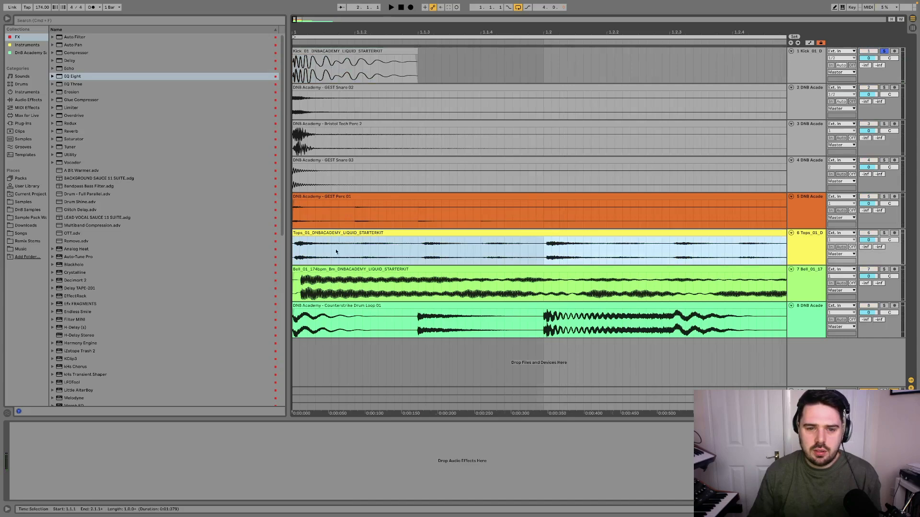
pyautogui.press('z')
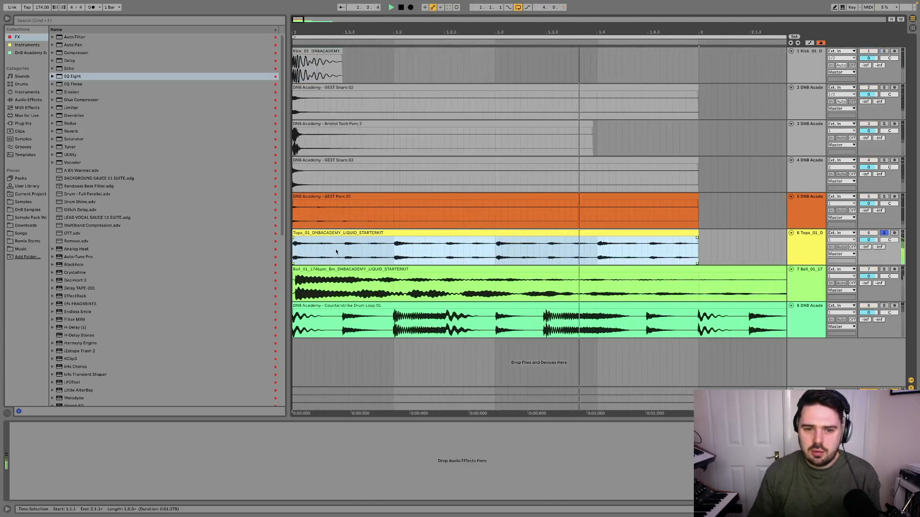
pyautogui.click(333, 276)
pyautogui.click(336, 269)
pyautogui.press('space')
pyautogui.press('space')
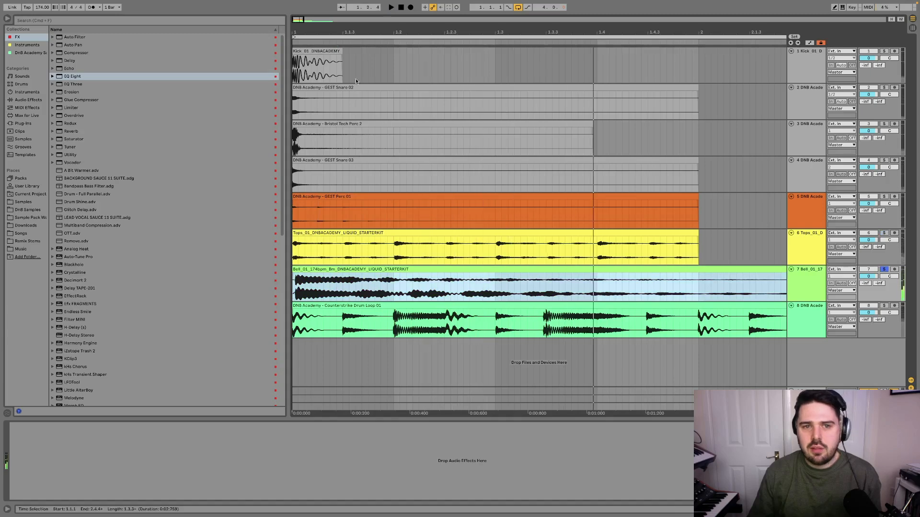
# Audition GEST Snare 02, GEST Snare 03, GEST Perc 01 and Bristol Tech Perc 2 soloed in turn.
pyautogui.click(316, 111)
pyautogui.press('+')
pyautogui.press('space')
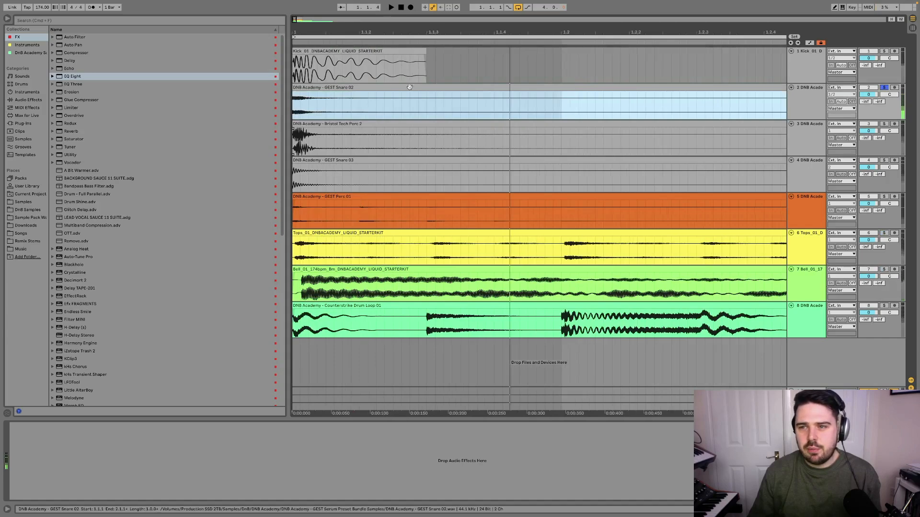
pyautogui.press('space')
pyautogui.click(333, 159)
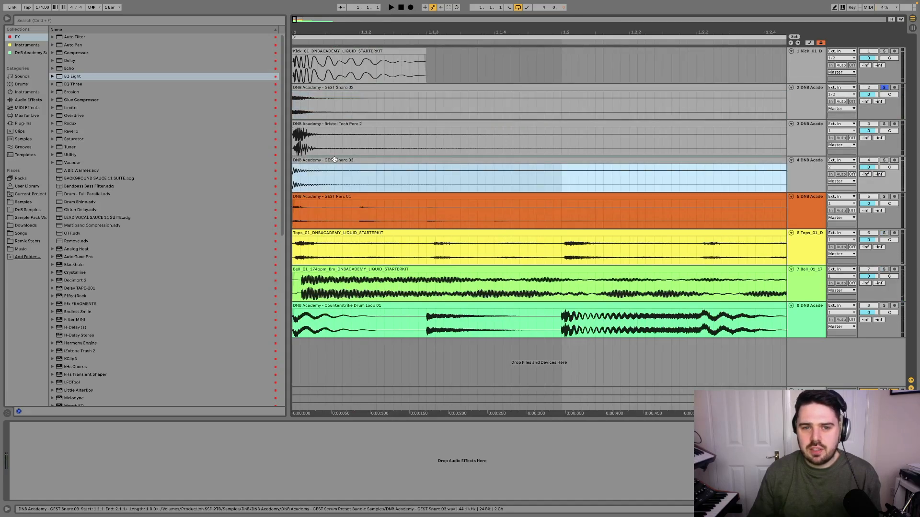
pyautogui.press('space')
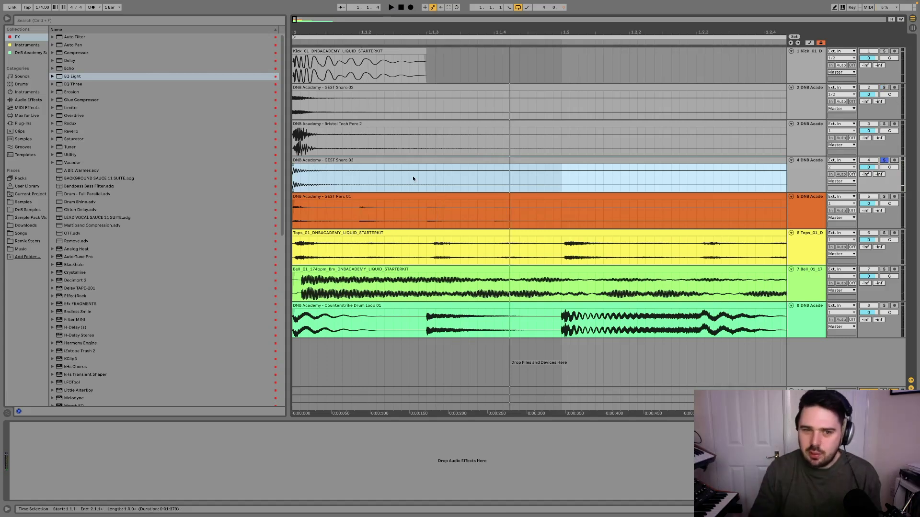
pyautogui.click(397, 199)
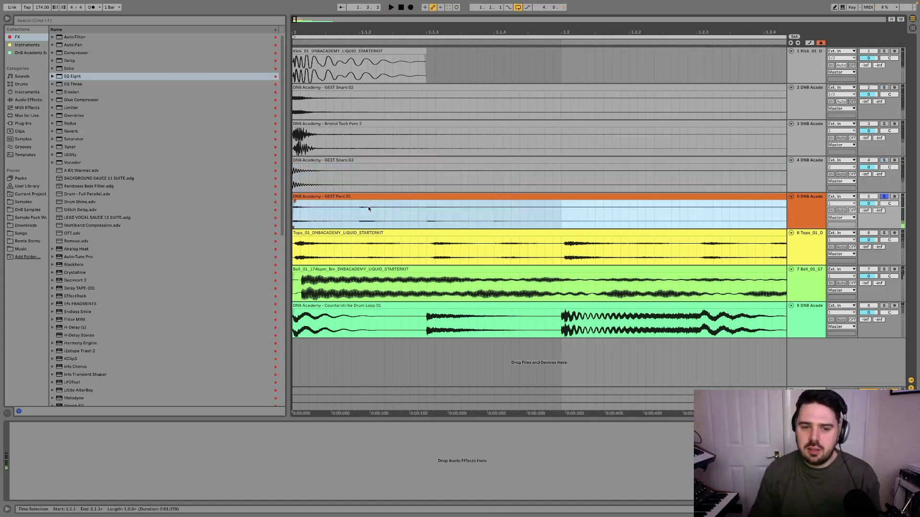
pyautogui.click(334, 130)
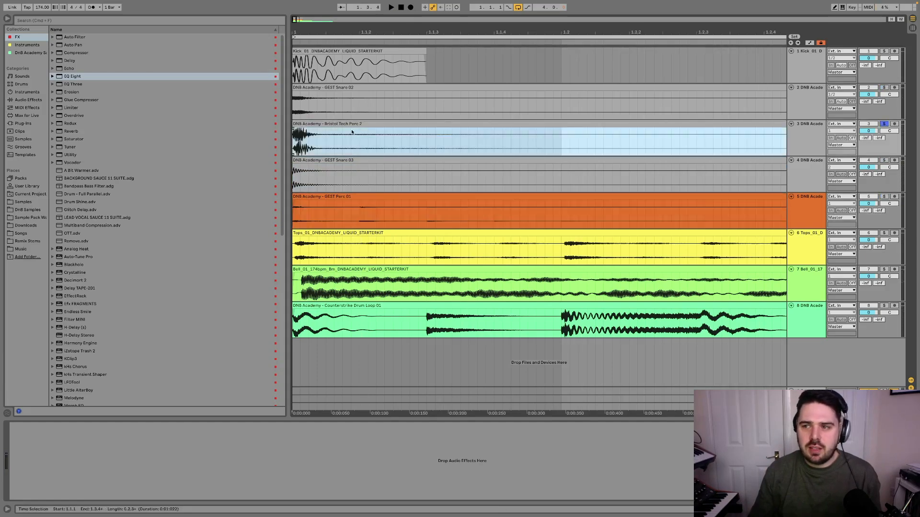
# Solo the Counterstrike Drum Loop 01 track, lower its volume to about -4 dB and play the loop.
pyautogui.click(380, 305)
pyautogui.press('s')
pyautogui.scroll(-5, 372, 325)
pyautogui.moveTo(871, 313); pyautogui.dragTo(871, 326)
pyautogui.press('space')
pyautogui.scroll(-6, 402, 326)
pyautogui.scroll(-3, 402, 329)
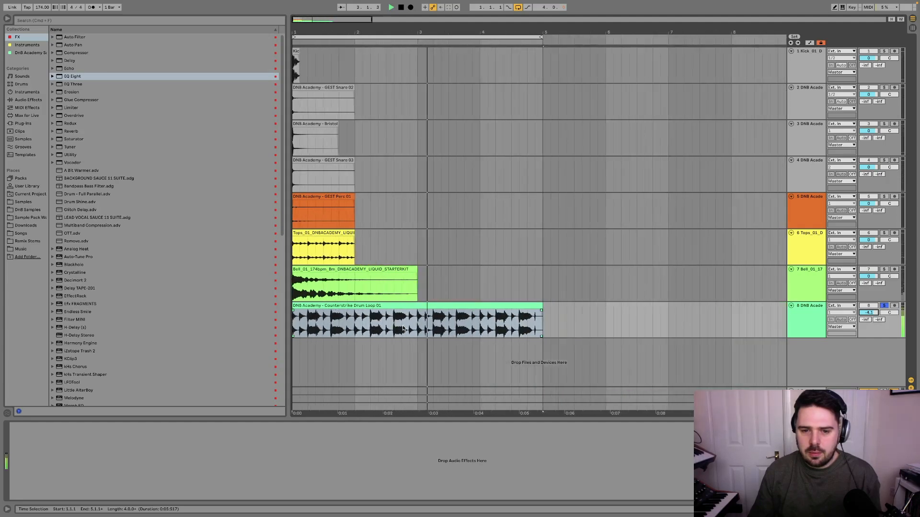
pyautogui.scroll(5, 369, 331)
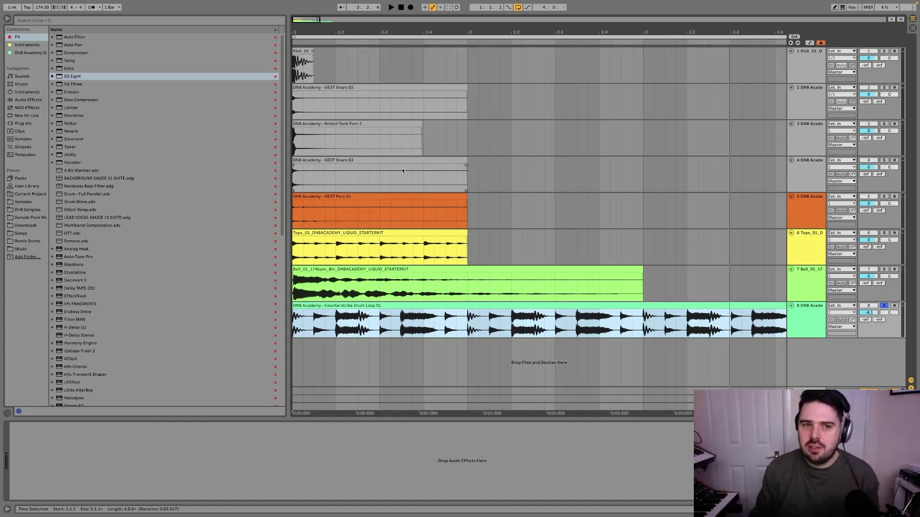
# Solo the kick track and copy the kick clip to 1.2.3 in the first bar, checking it in playback.
pyautogui.click(333, 63)
pyautogui.scroll(5, 315, 68)
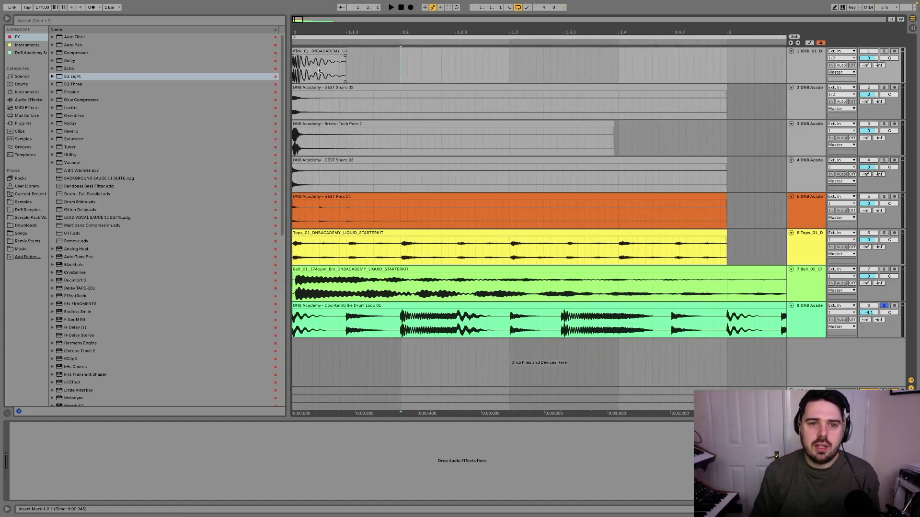
pyautogui.scroll(-3, 325, 71)
pyautogui.click(303, 52)
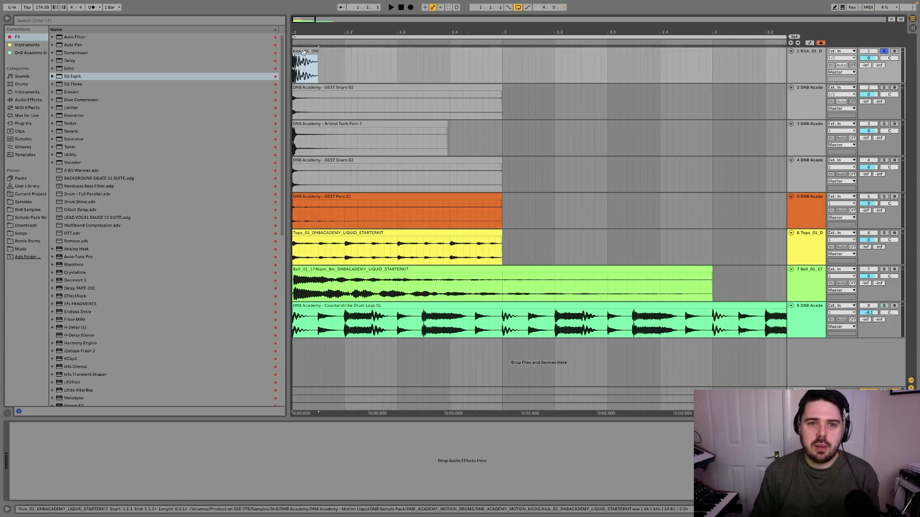
pyautogui.moveTo(303, 52); pyautogui.dragTo(384, 60)
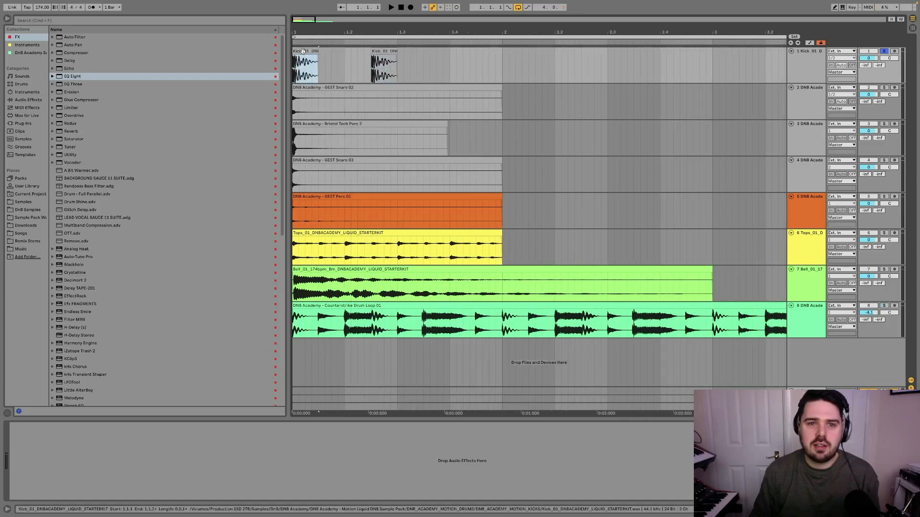
pyautogui.press('space')
pyautogui.press('space')
# Duplicate the one-bar kick pattern three times to fill four bars and play it back.
pyautogui.moveTo(501, 61); pyautogui.dragTo(294, 66)
pyautogui.scroll(-5, 340, 72)
pyautogui.press('super+d')
pyautogui.press('super+d')
pyautogui.press('super+d')
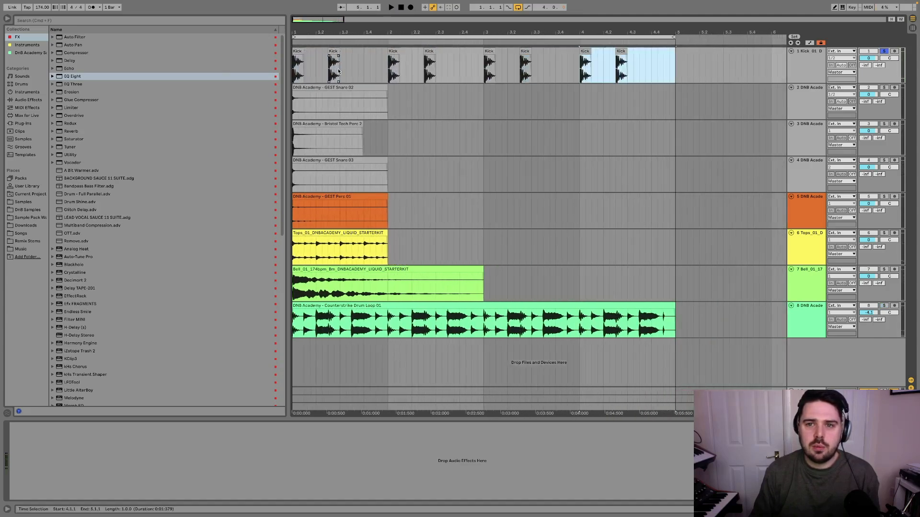
pyautogui.click(300, 61)
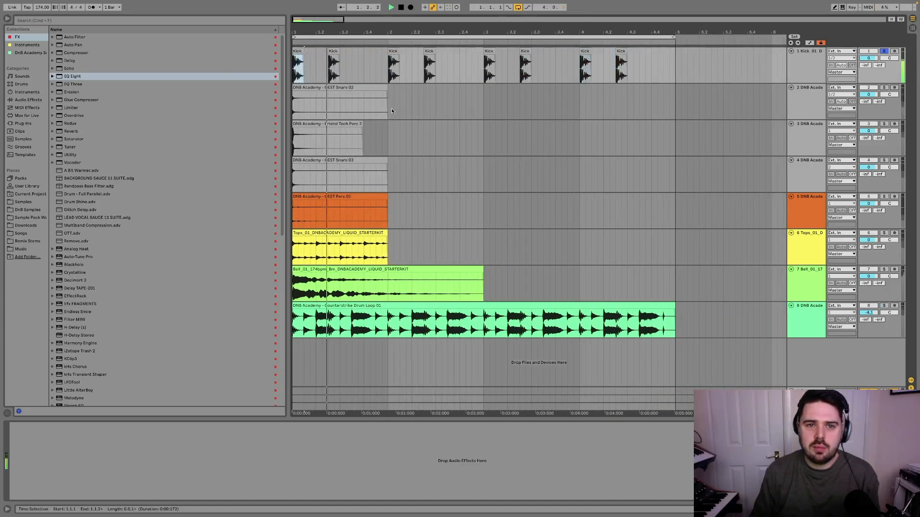
pyautogui.press('space')
# Lower the second kick's clip gain to about -2.4 dB and repeat the adjusted first bar through bar 4.
pyautogui.doubleClick(328, 55)
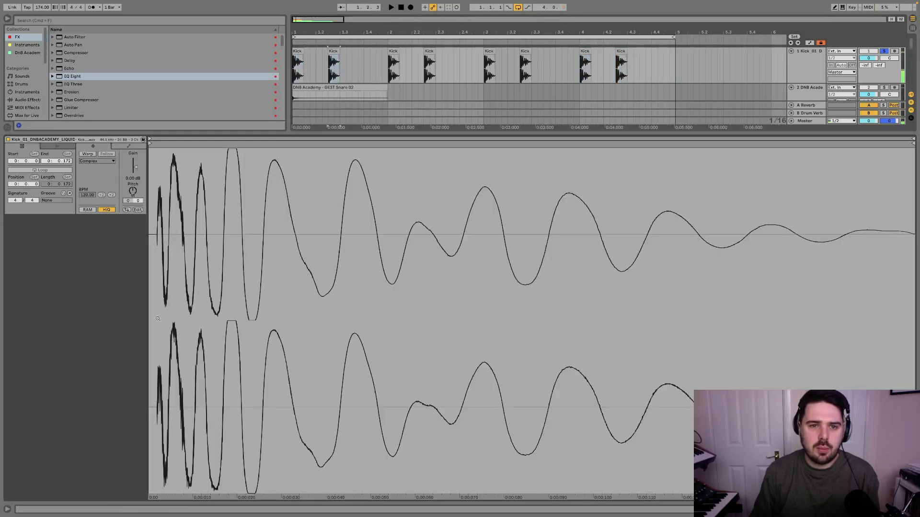
pyautogui.moveTo(135, 169); pyautogui.dragTo(134, 173)
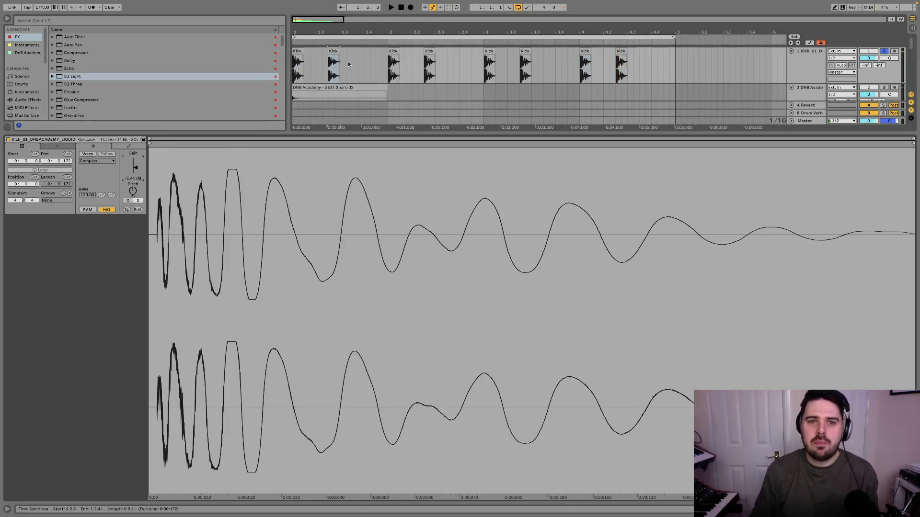
pyautogui.moveTo(386, 67); pyautogui.dragTo(293, 67)
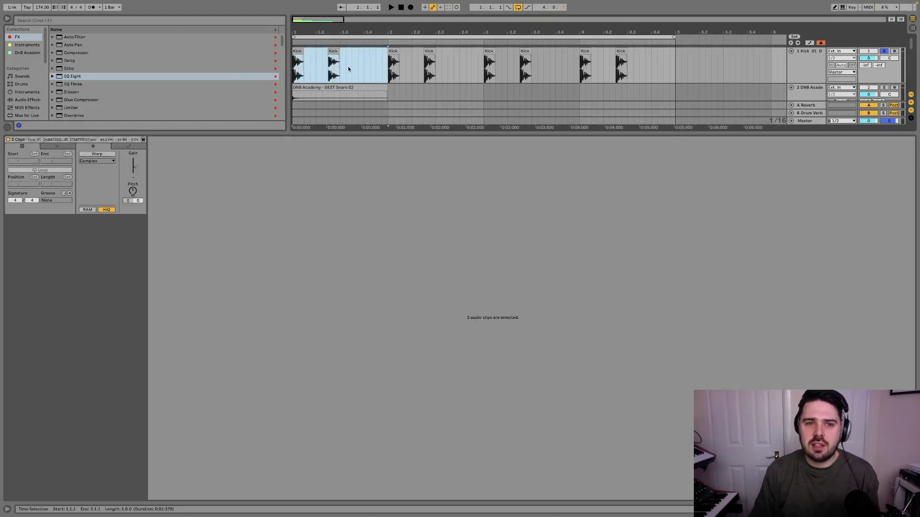
pyautogui.scroll(-3, 356, 69)
pyautogui.press('super+d')
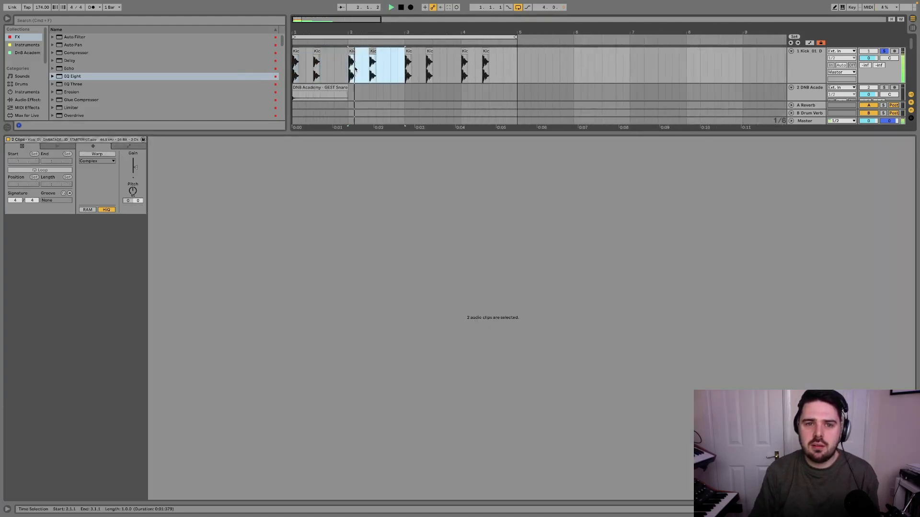
pyautogui.press('super+d')
pyautogui.press('super+d')
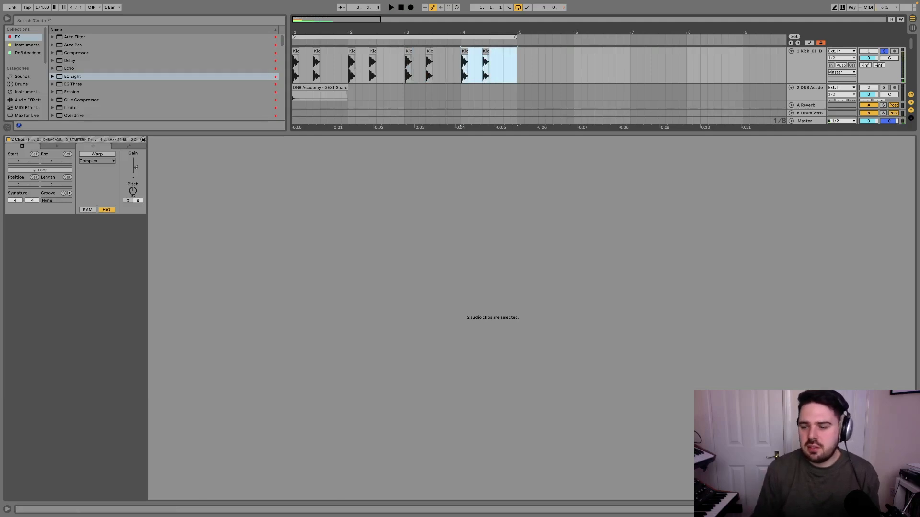
pyautogui.press('super+alt+l')
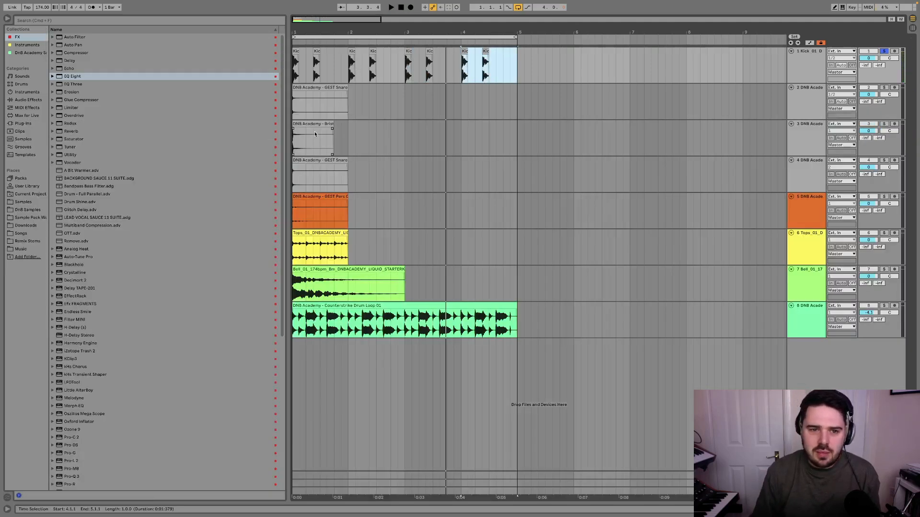
# Cut GEST Snare 02 down to one-beat hits placed on beats 2 and 4 of the first bar.
pyautogui.click(315, 160)
pyautogui.click(309, 103)
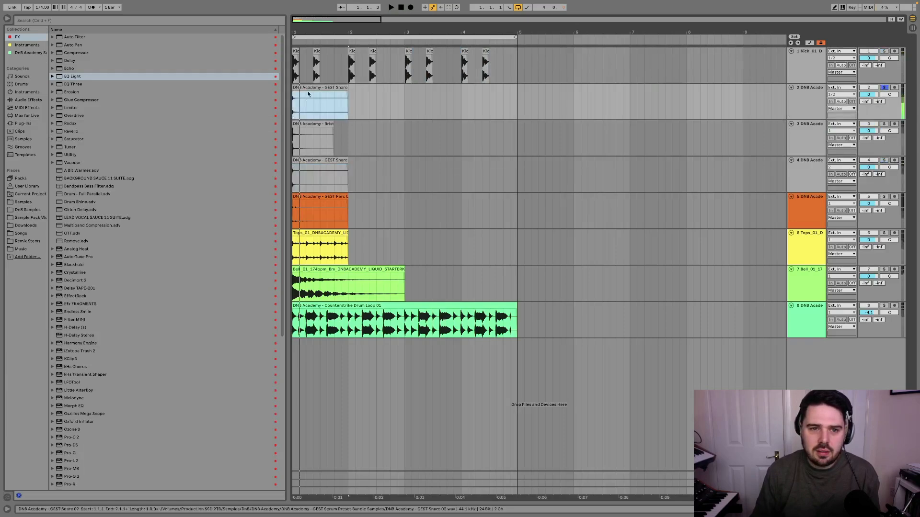
pyautogui.scroll(3, 309, 103)
pyautogui.moveTo(349, 90); pyautogui.dragTo(390, 91)
pyautogui.click(374, 115)
pyautogui.press('super+e')
pyautogui.click(398, 88)
pyautogui.press('Delete')
pyautogui.click(359, 88)
pyautogui.keyDown('shift'); pyautogui.click(416, 102); pyautogui.keyUp('shift')
pyautogui.press('super+d')
# Duplicate the first bar of snare hits three times to fill four bars during playback.
pyautogui.moveTo(456, 110); pyautogui.dragTo(293, 111)
pyautogui.press('space')
pyautogui.scroll(-5, 356, 112)
pyautogui.press('super+d')
pyautogui.press('super+d')
pyautogui.press('super+d')
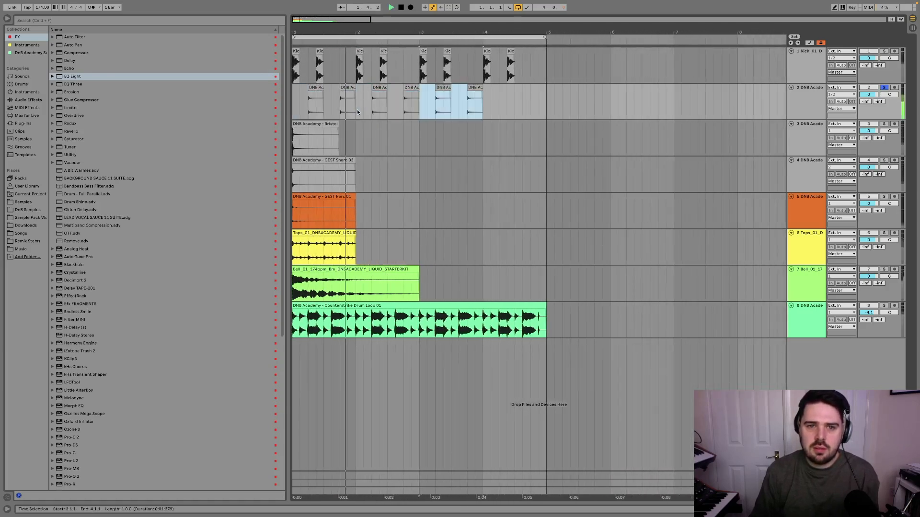
# Unsolo the snare track and deactivate tracks 3 to 8, leaving the kick and snare active.
pyautogui.press('s')
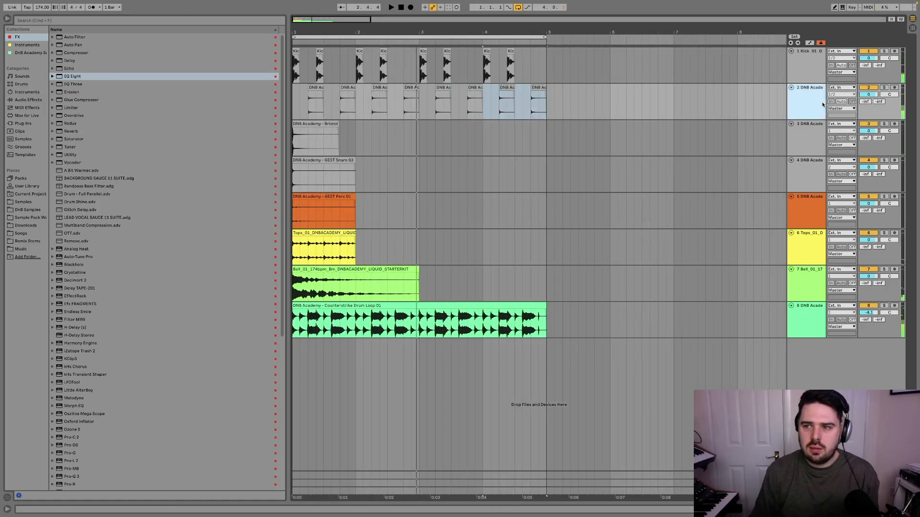
pyautogui.click(814, 143)
pyautogui.keyDown('shift'); pyautogui.click(807, 321); pyautogui.keyUp('shift')
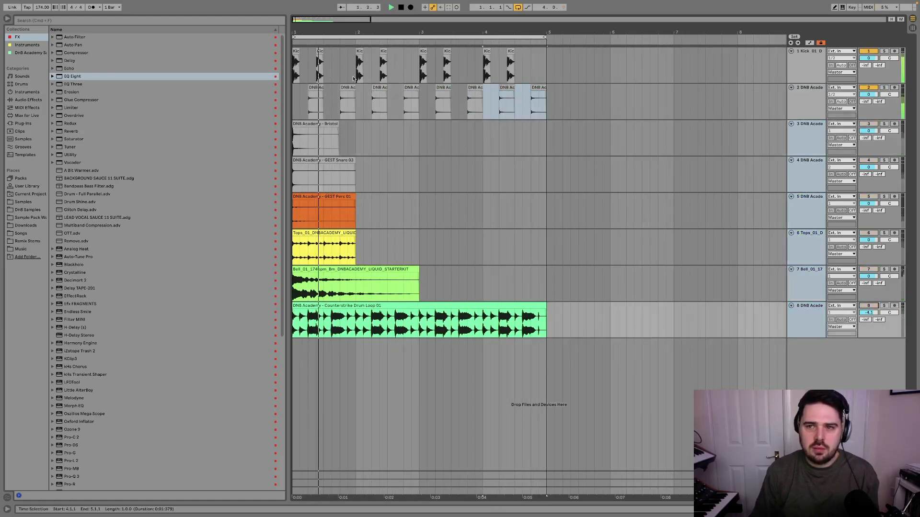
# Lower the kick track's volume to about -6 dB while the kick and snare play.
pyautogui.click(820, 62)
pyautogui.moveTo(868, 58); pyautogui.dragTo(868, 72)
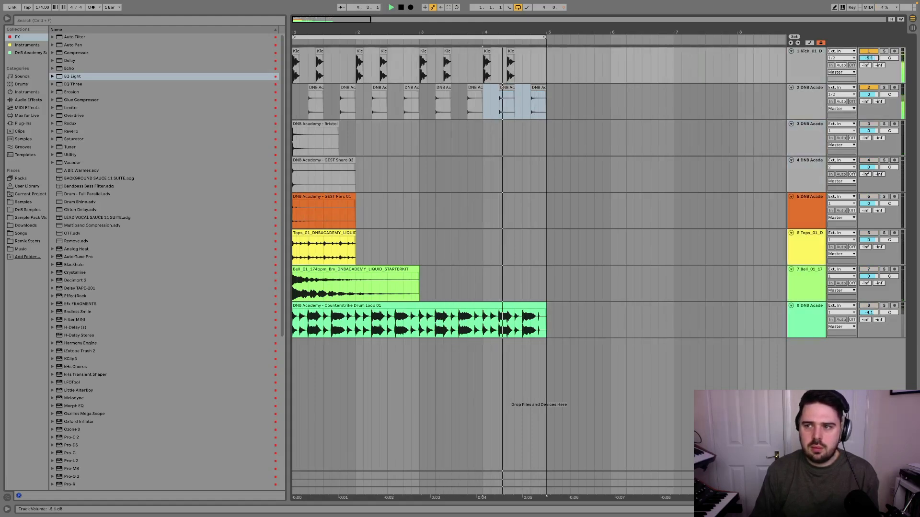
pyautogui.click(805, 62)
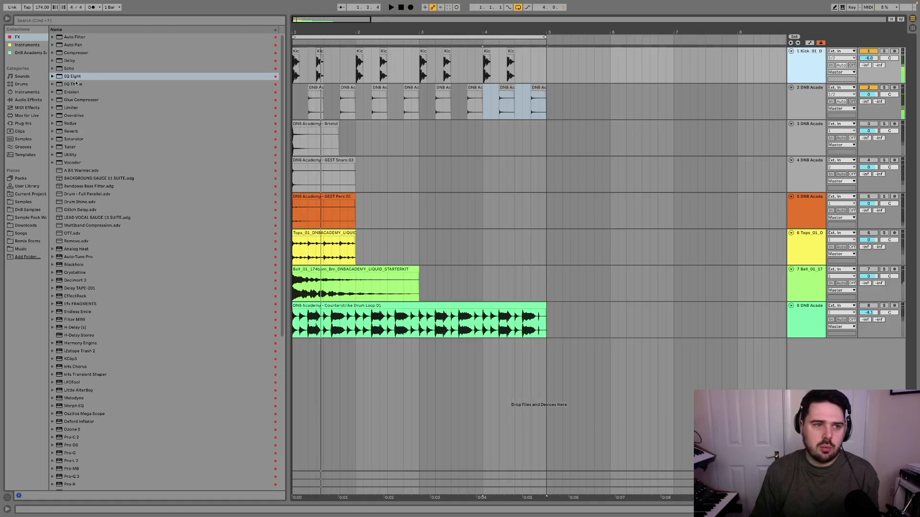
# Add EQ Eight to the kick track and dip its second band around 380 Hz by about 3.5 dB, slightly narrowed.
pyautogui.click(269, 76)
pyautogui.moveTo(319, 72); pyautogui.dragTo(319, 72)
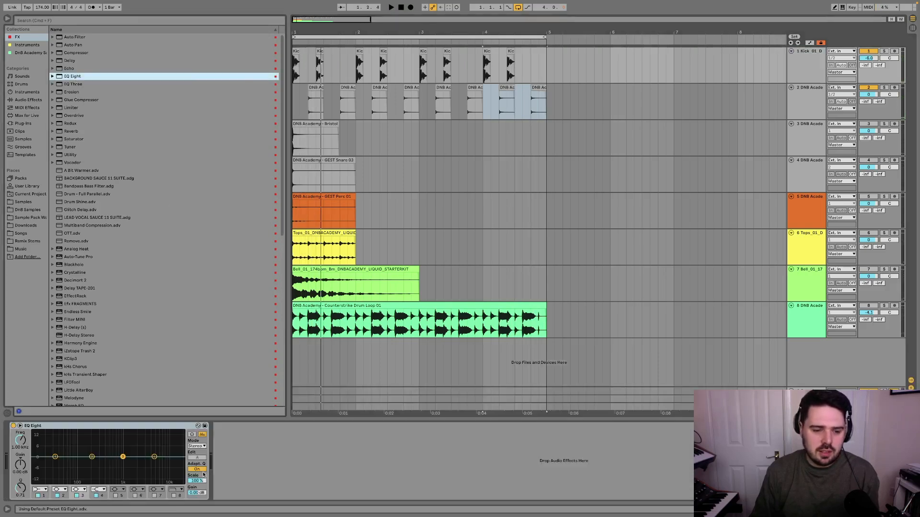
pyautogui.moveTo(92, 457); pyautogui.dragTo(103, 462)
pyautogui.moveTo(20, 488); pyautogui.dragTo(20, 482)
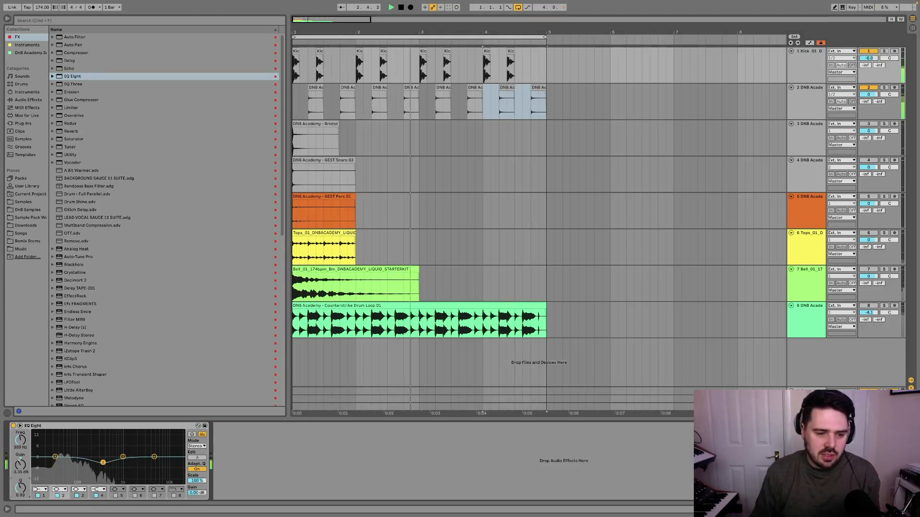
pyautogui.press('space')
# Move the kick EQ's fourth band to about 1 kHz, cut it by about 3.6 dB and listen to the result.
pyautogui.moveTo(155, 459); pyautogui.dragTo(123, 463)
pyautogui.press('space')
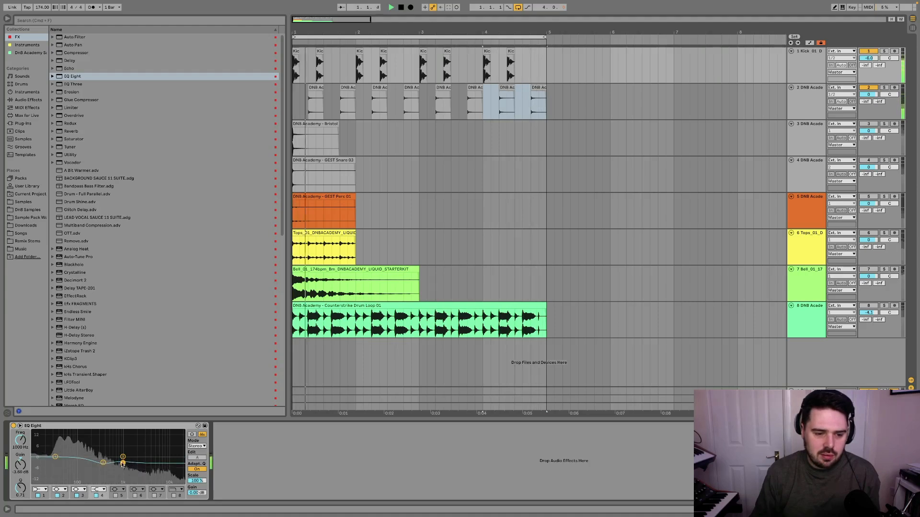
pyautogui.press('space')
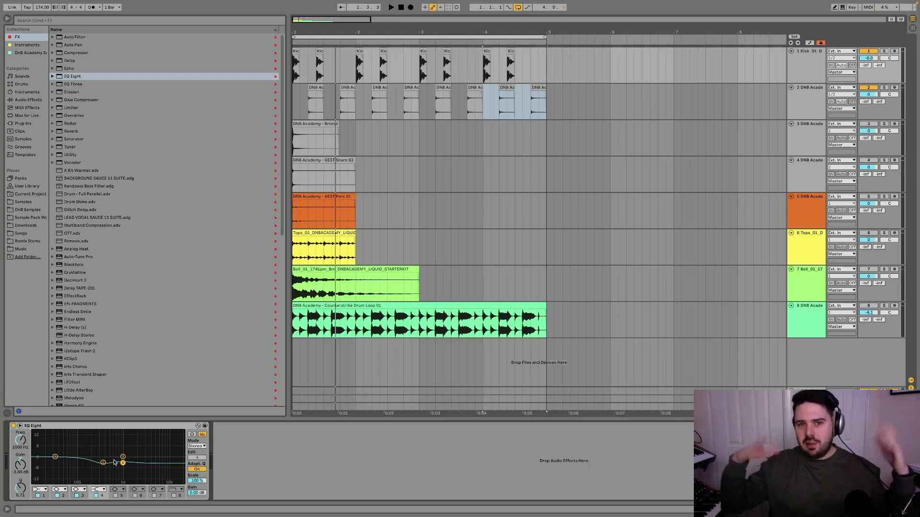
# Add EQ Eight to the snare track and make its first band a low cut just above 200 Hz.
pyautogui.press('space')
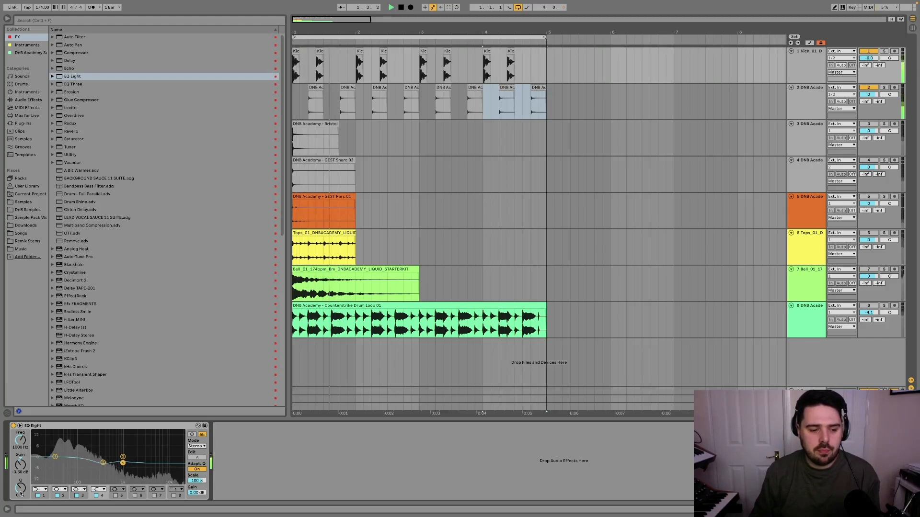
pyautogui.press('space')
pyautogui.click(309, 111)
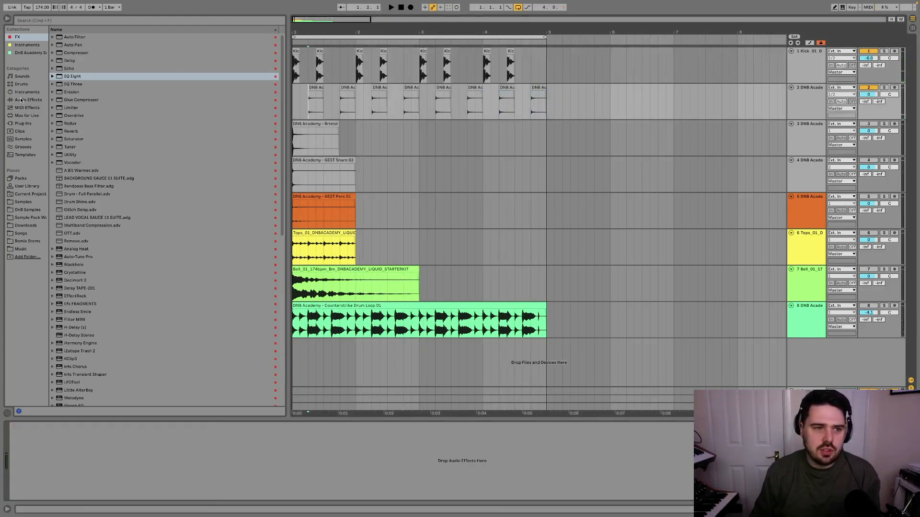
pyautogui.press('space')
pyautogui.doubleClick(67, 78)
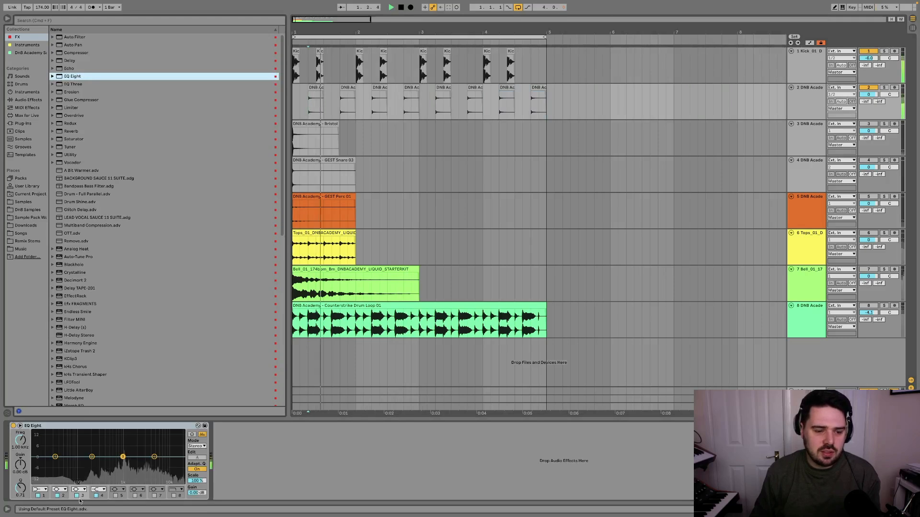
pyautogui.click(40, 489)
pyautogui.click(39, 445)
pyautogui.moveTo(55, 463); pyautogui.dragTo(93, 462)
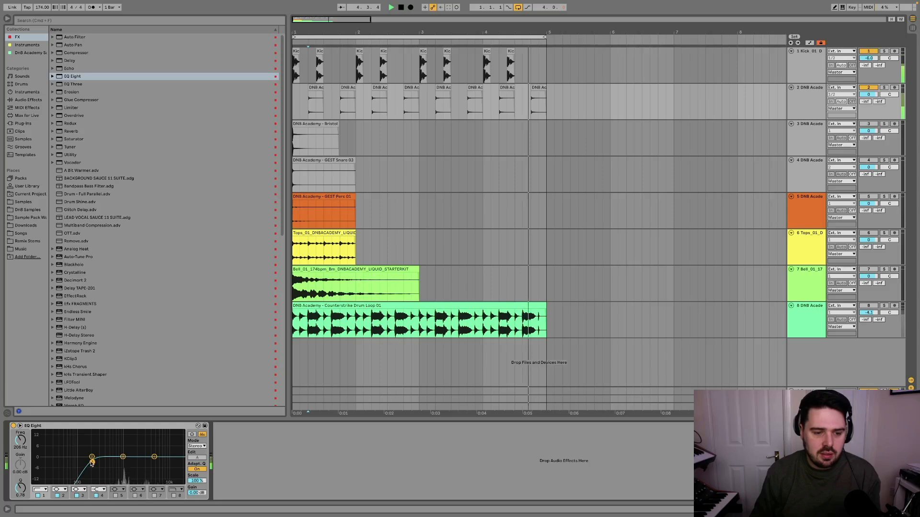
# Select the Bristol Tech Perc 2 clip on track 3 and audition it soloed.
pyautogui.scroll(5, 309, 152)
pyautogui.hscroll(-2, 315, 154)
pyautogui.press('space')
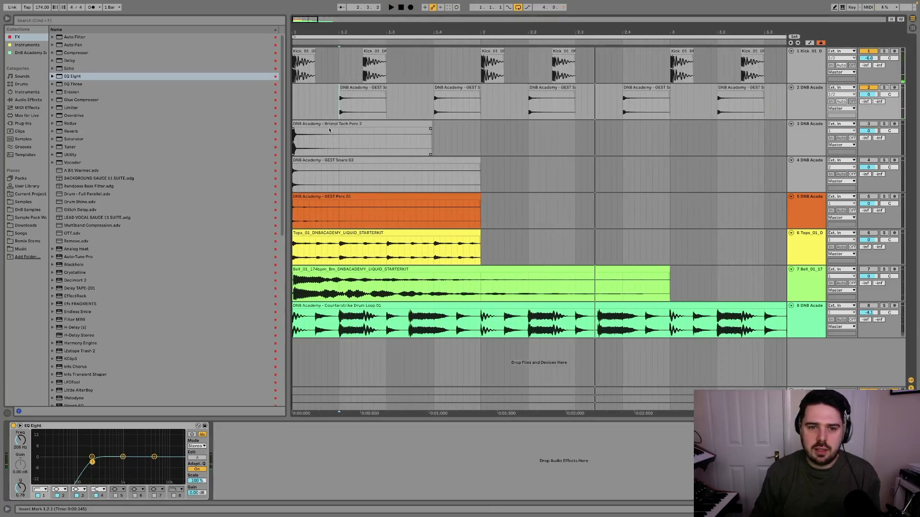
pyautogui.click(322, 124)
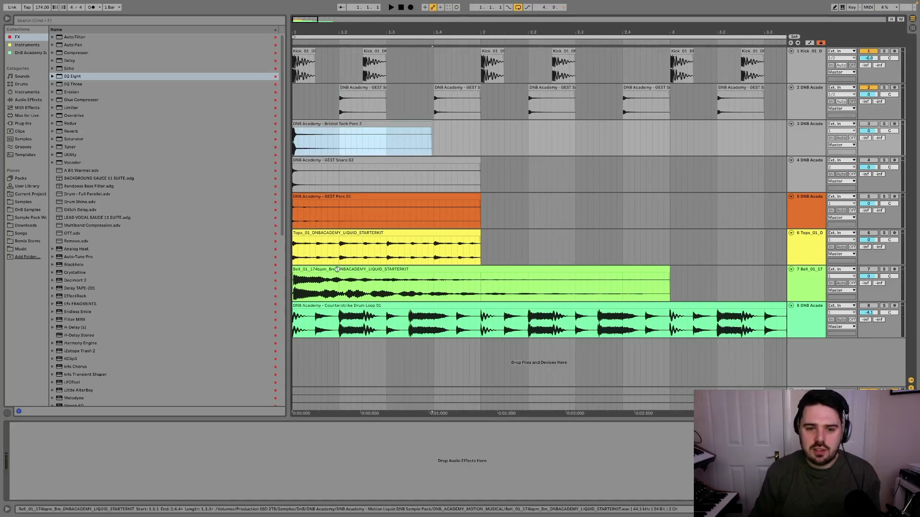
pyautogui.click(352, 281)
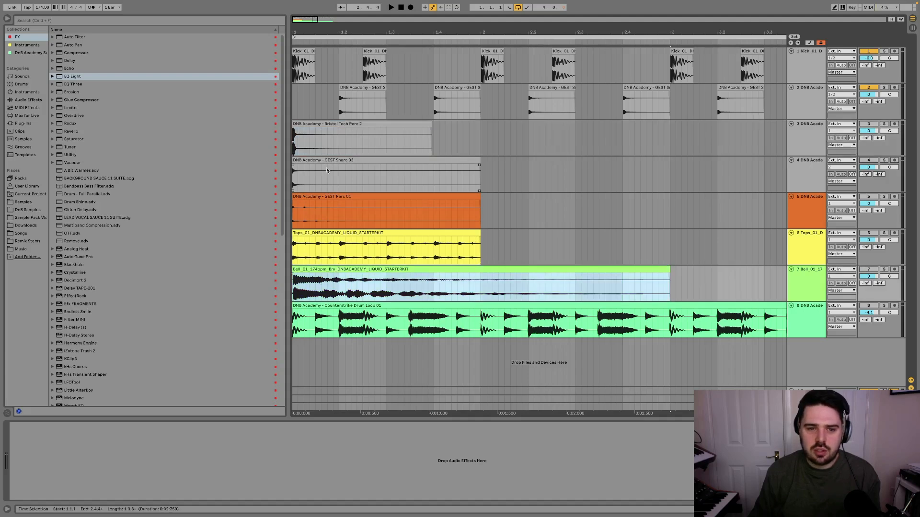
pyautogui.click(320, 130)
pyautogui.press('space')
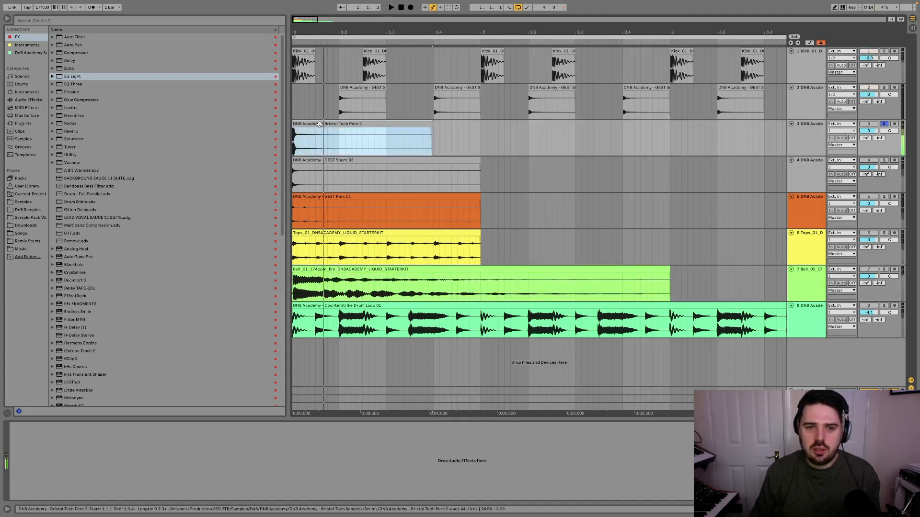
# Open the Bristol Tech Perc 2 clip and transpose it up 10 semitones, auditioning the result.
pyautogui.doubleClick(294, 130)
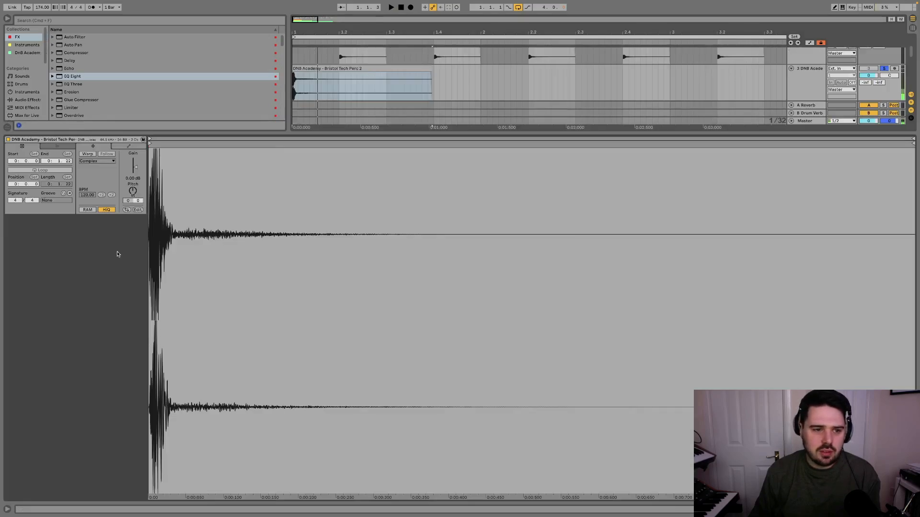
pyautogui.moveTo(134, 190); pyautogui.dragTo(134, 185)
pyautogui.press('Up')
pyautogui.press('Up')
pyautogui.press('space')
pyautogui.press('space')
pyautogui.press('space')
pyautogui.press('space')
pyautogui.press('space')
pyautogui.press('space')
pyautogui.press('space')
pyautogui.press('space')
pyautogui.press('space')
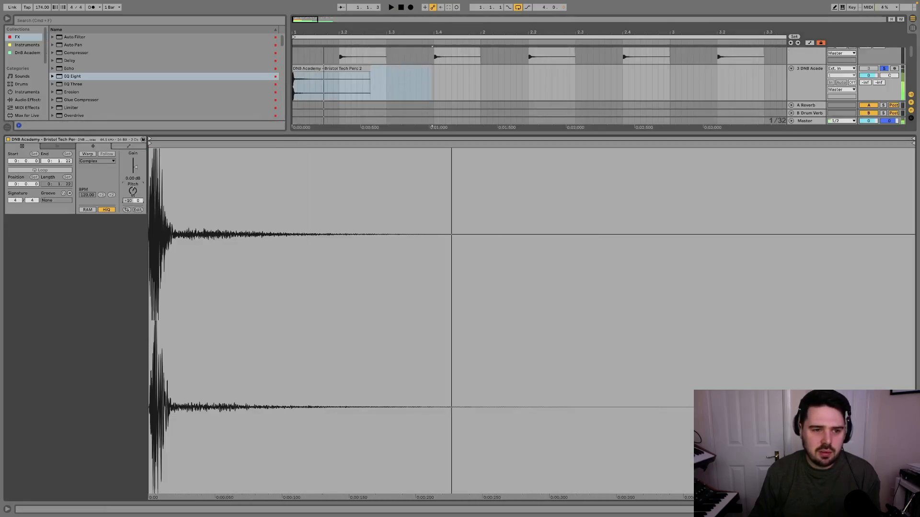
# Warp the Bristol Tech Perc 2 clip in Beats mode with transient looping off and set its transient envelope to 22.
pyautogui.click(89, 155)
pyautogui.press('space')
pyautogui.click(89, 162)
pyautogui.click(88, 170)
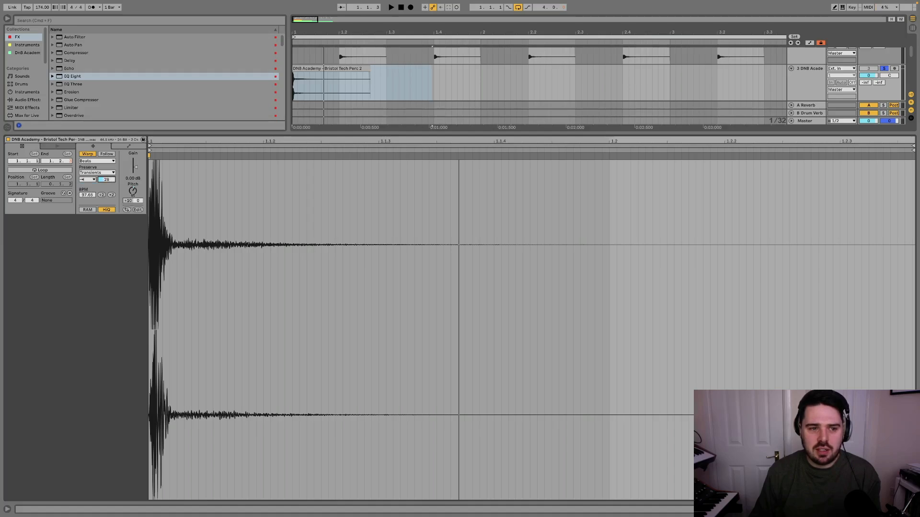
pyautogui.moveTo(114, 180); pyautogui.dragTo(114, 185)
pyautogui.press('space')
pyautogui.press('space')
pyautogui.press('space')
pyautogui.press('space')
pyautogui.press('space')
pyautogui.press('space')
pyautogui.press('space')
pyautogui.press('space')
pyautogui.press('space')
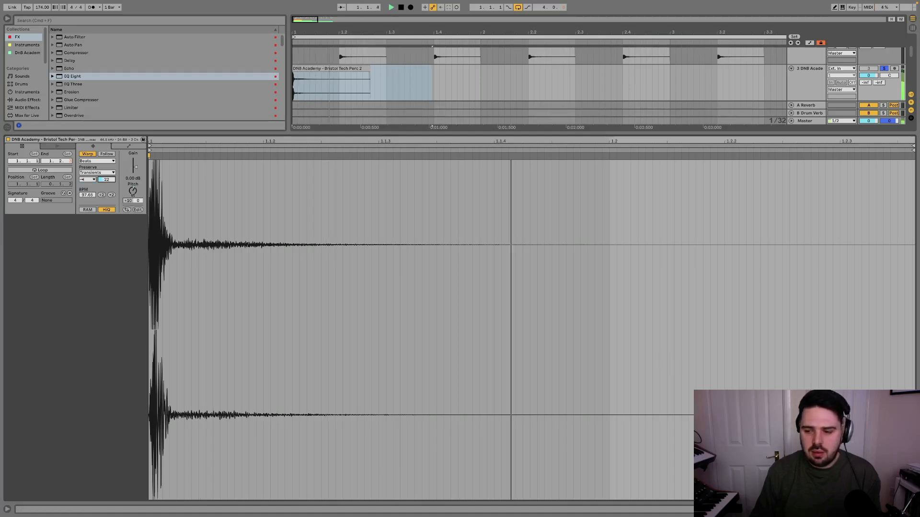
# Move the perc clip to 1.1.4 and bring its track into the mix unsoloed at about -15.8 dB.
pyautogui.press('space')
pyautogui.hotkey('shift', 'Tab')
pyautogui.moveTo(304, 124); pyautogui.dragTo(339, 124)
pyautogui.click(297, 144)
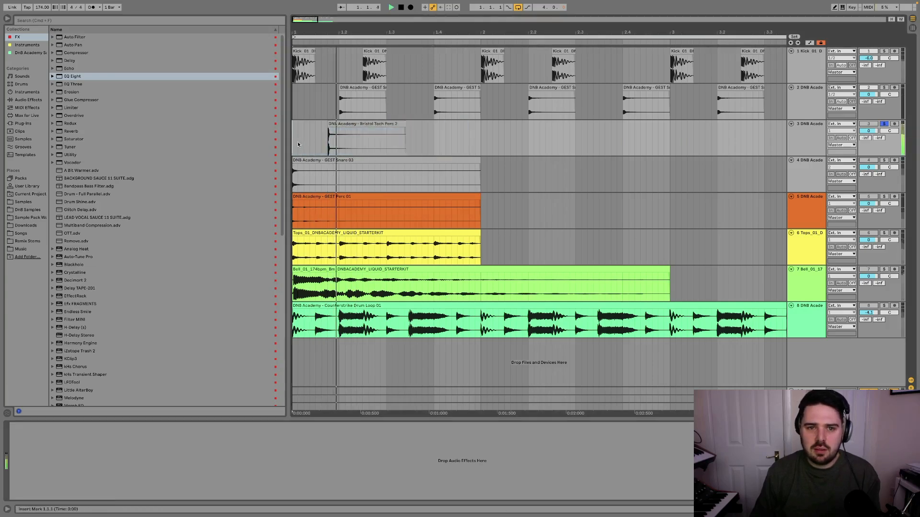
pyautogui.press('space')
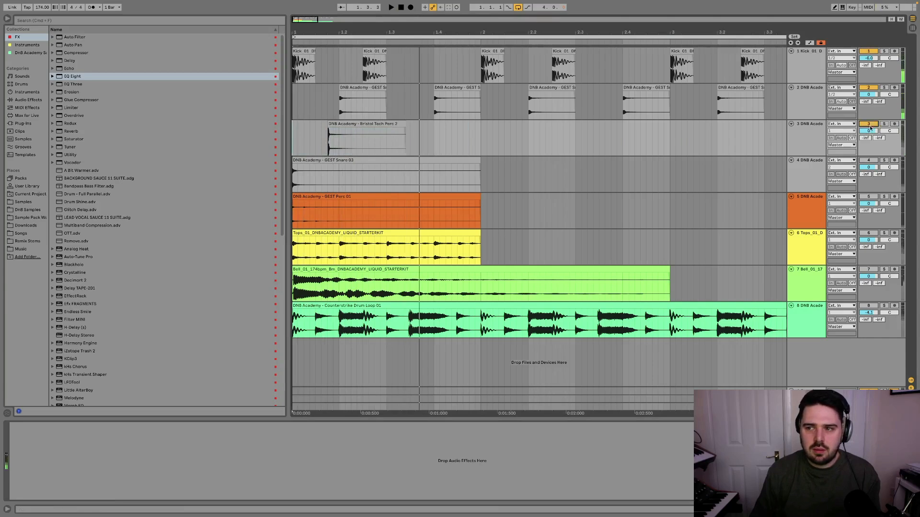
pyautogui.moveTo(868, 131); pyautogui.dragTo(868, 143)
# Try the perc clip at other positions against the kick and snare, settling it at 1.3.1.
pyautogui.click(344, 123)
pyautogui.moveTo(343, 124)
pyautogui.mouseDown()
pyautogui.moveTo(331, 125)
pyautogui.moveTo(429, 129)
pyautogui.mouseUp()
pyautogui.click(294, 143)
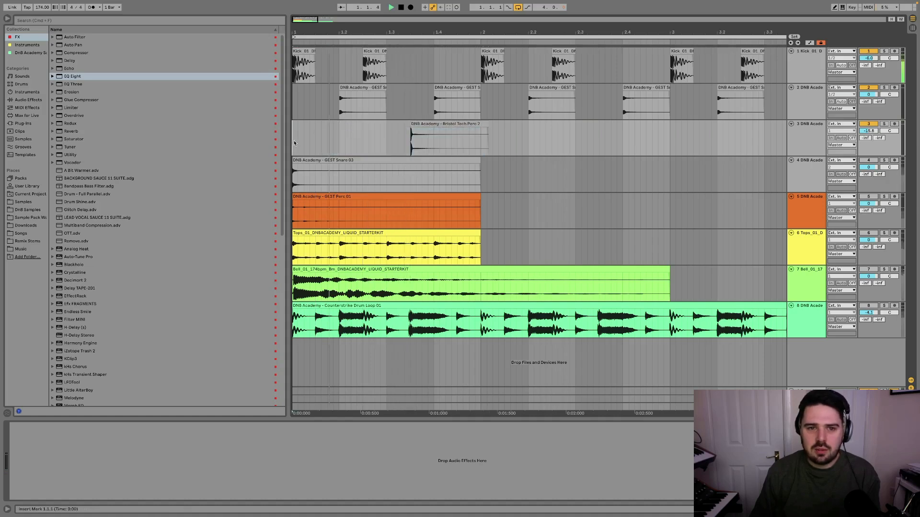
pyautogui.moveTo(429, 126); pyautogui.dragTo(418, 126)
pyautogui.click(294, 107)
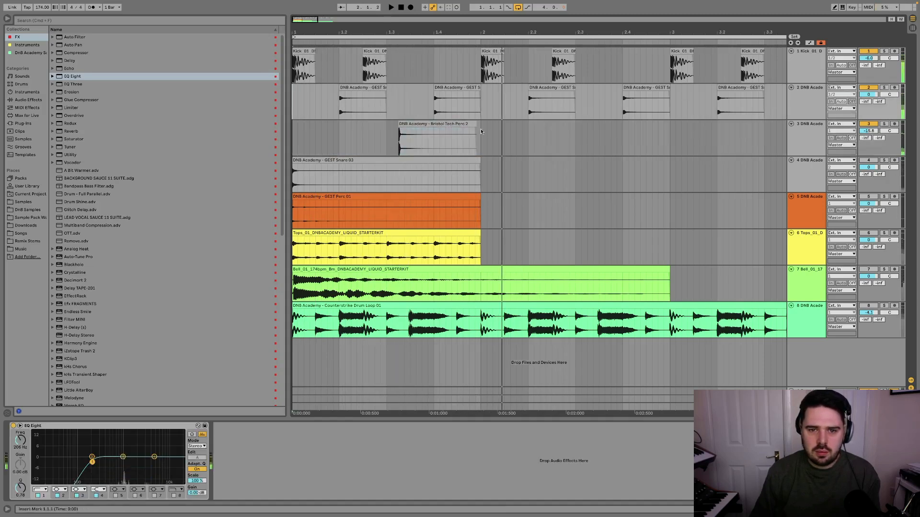
pyautogui.moveTo(451, 124); pyautogui.dragTo(439, 125)
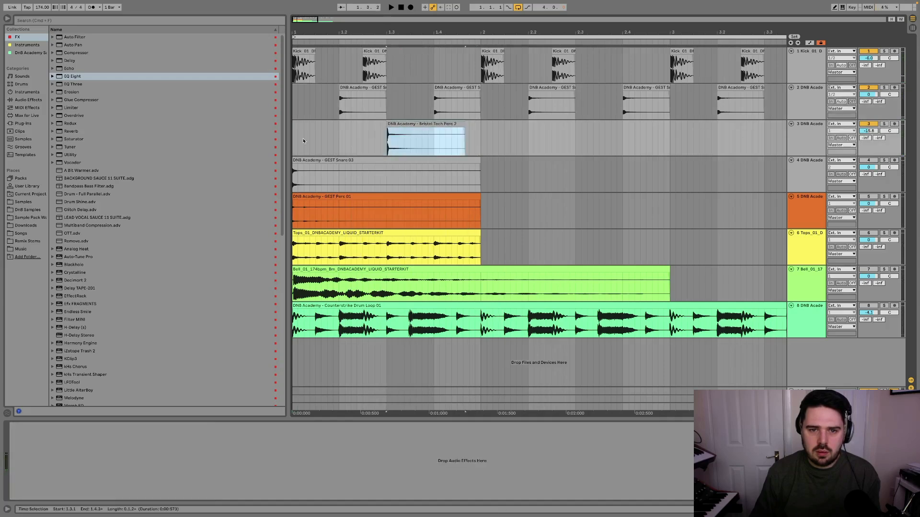
pyautogui.click(302, 52)
pyautogui.press('space')
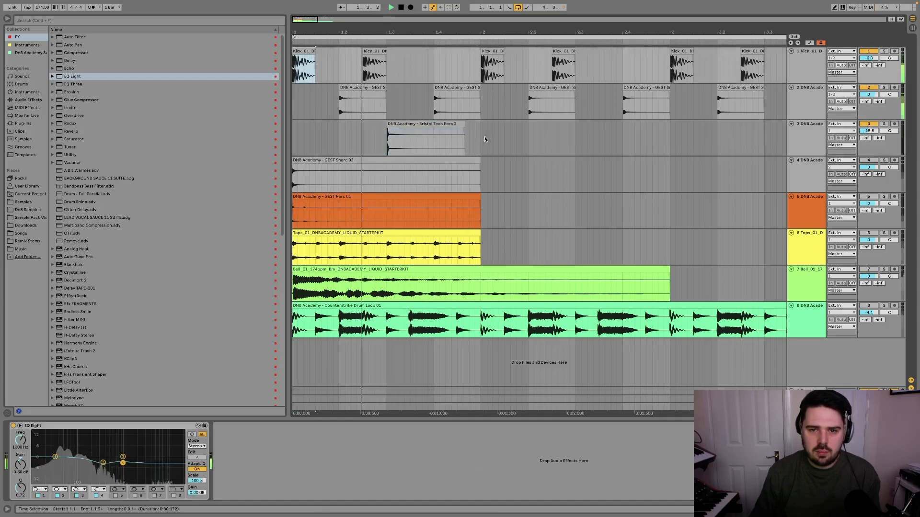
# Duplicate the perc's first bar across all four bars and lower track 3's volume to about -20.8 dB.
pyautogui.moveTo(479, 136); pyautogui.dragTo(260, 136)
pyautogui.press('super+d')
pyautogui.press('-')
pyautogui.press('super+d')
pyautogui.press('super+d')
pyautogui.moveTo(868, 131); pyautogui.dragTo(868, 137)
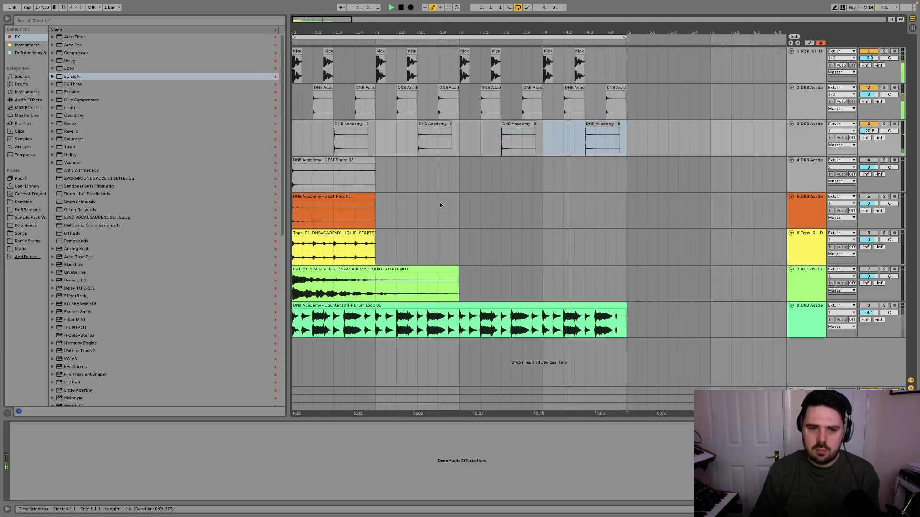
pyautogui.press('space')
# Move the GEST Snare 03 clip to 1.4.3 and activate its track at about -6.2 dB.
pyautogui.moveTo(311, 162); pyautogui.dragTo(364, 169)
pyautogui.click(355, 167)
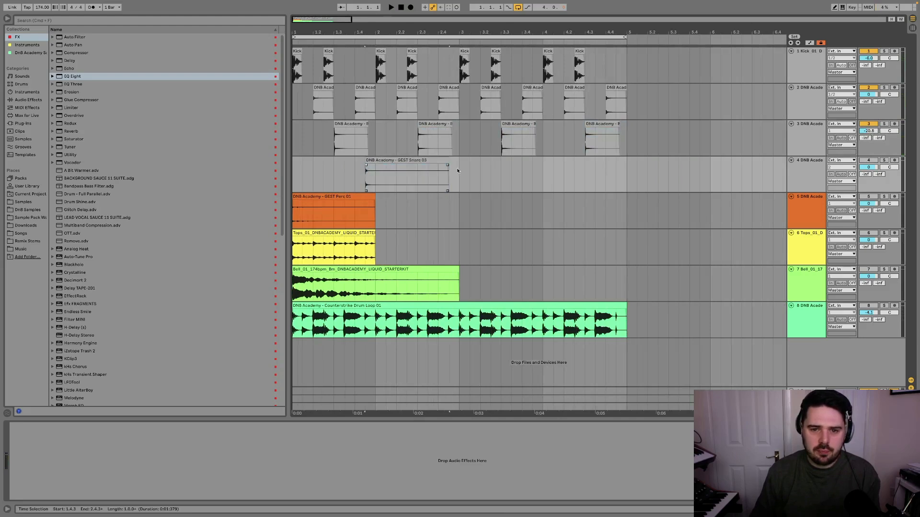
pyautogui.press('space')
pyautogui.moveTo(867, 167); pyautogui.dragTo(867, 180)
pyautogui.press('space')
pyautogui.press('space')
pyautogui.press('space')
# Open the GEST Snare 03 clip and transpose it up 7 semitones, auditioning the result.
pyautogui.doubleClick(394, 160)
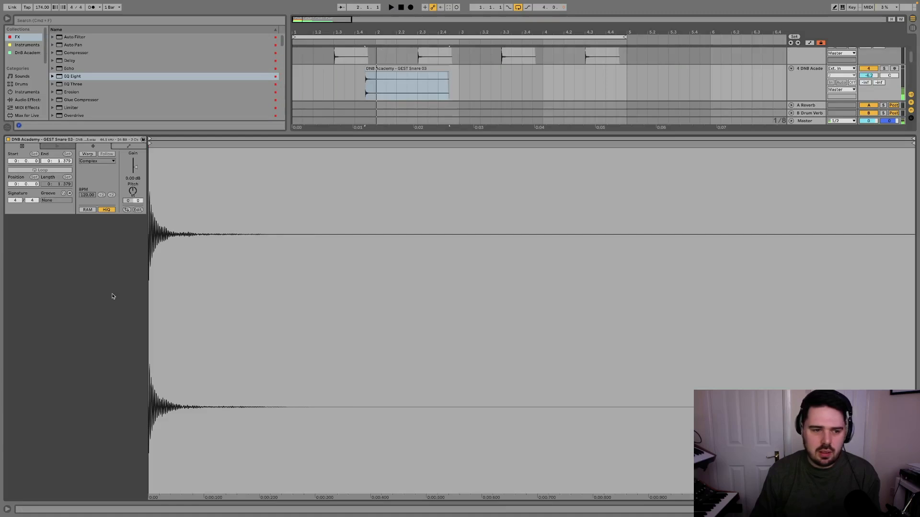
pyautogui.press('space')
pyautogui.moveTo(133, 189); pyautogui.dragTo(134, 179)
pyautogui.press('space')
pyautogui.press('space')
pyautogui.press('space')
pyautogui.press('space')
pyautogui.press('space')
pyautogui.press('space')
pyautogui.press('space')
pyautogui.press('space')
pyautogui.press('space')
pyautogui.press('space')
pyautogui.press('space')
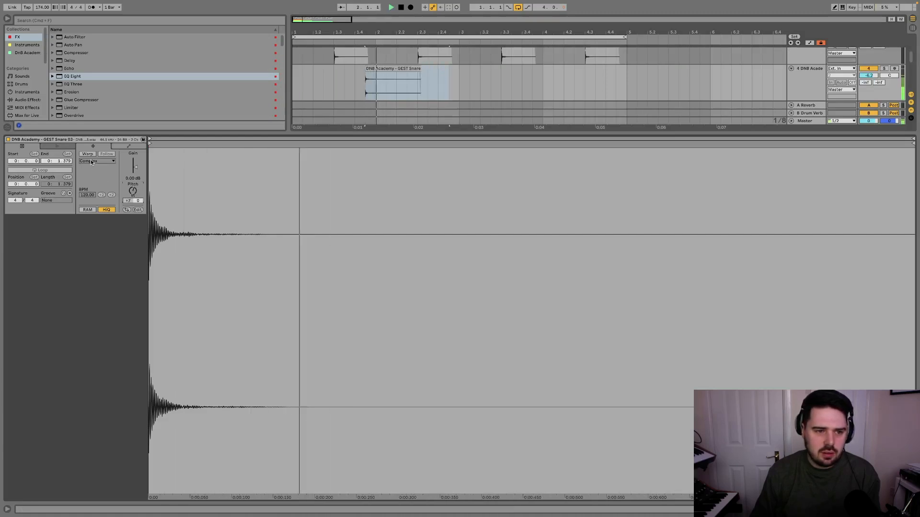
# Warp the GEST Snare 03 clip in Beats mode without transient looping, shorten its transient envelope and raise its gain to about 4.5 dB.
pyautogui.click(87, 154)
pyautogui.click(96, 161)
pyautogui.click(88, 169)
pyautogui.click(87, 179)
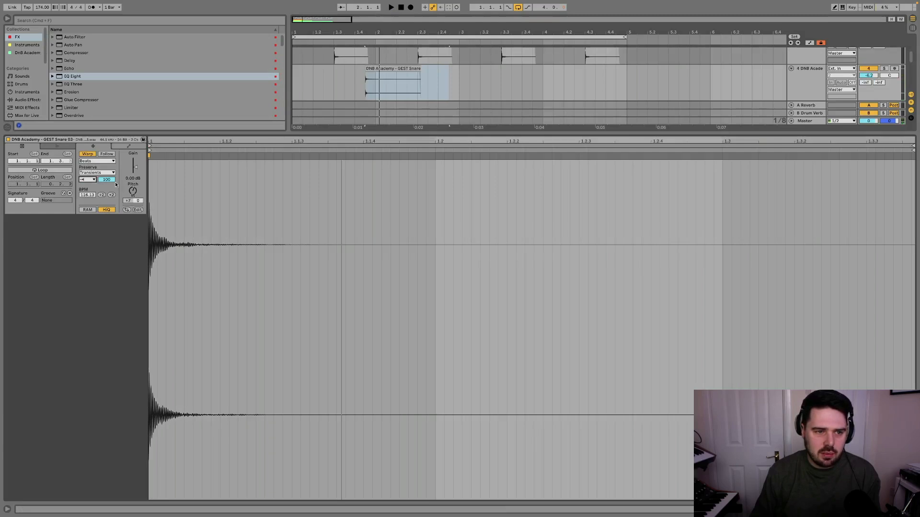
pyautogui.press('space')
pyautogui.press('space')
pyautogui.moveTo(107, 179); pyautogui.dragTo(135, 165)
pyautogui.press('space')
pyautogui.press('space')
pyautogui.press('space')
pyautogui.press('space')
pyautogui.press('space')
pyautogui.press('space')
pyautogui.press('space')
pyautogui.press('space')
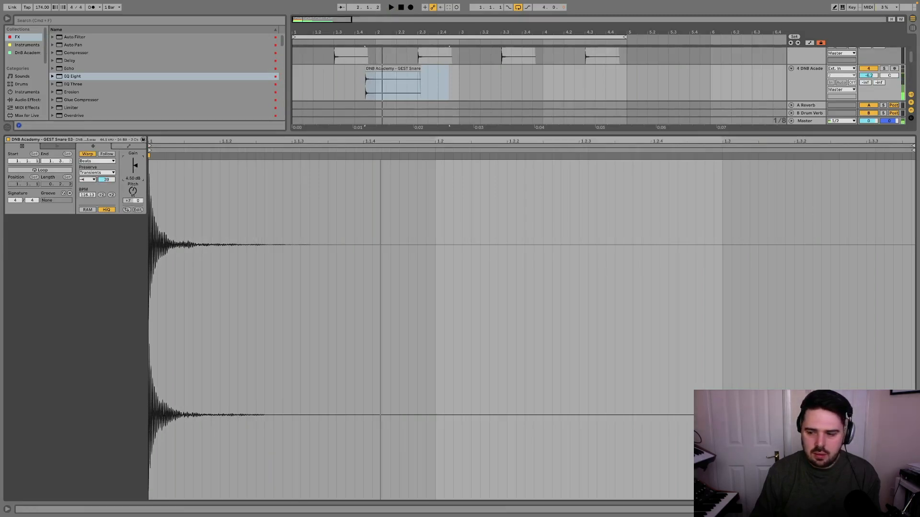
# Listen to the loop and duplicate track 4's first two bars into bars 3 and 4.
pyautogui.click(876, 510)
pyautogui.click(294, 178)
pyautogui.press('space')
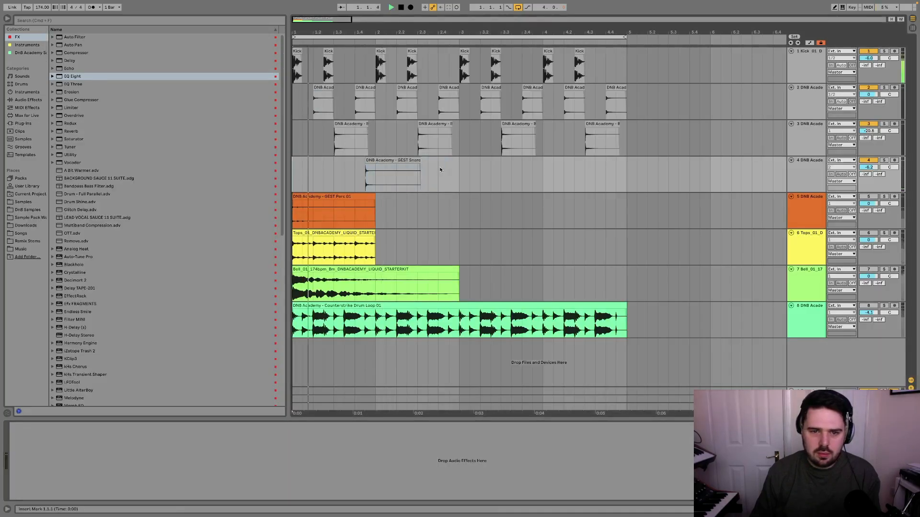
pyautogui.keyDown('shift'); pyautogui.click(459, 165); pyautogui.keyUp('shift')
pyautogui.press('super+d')
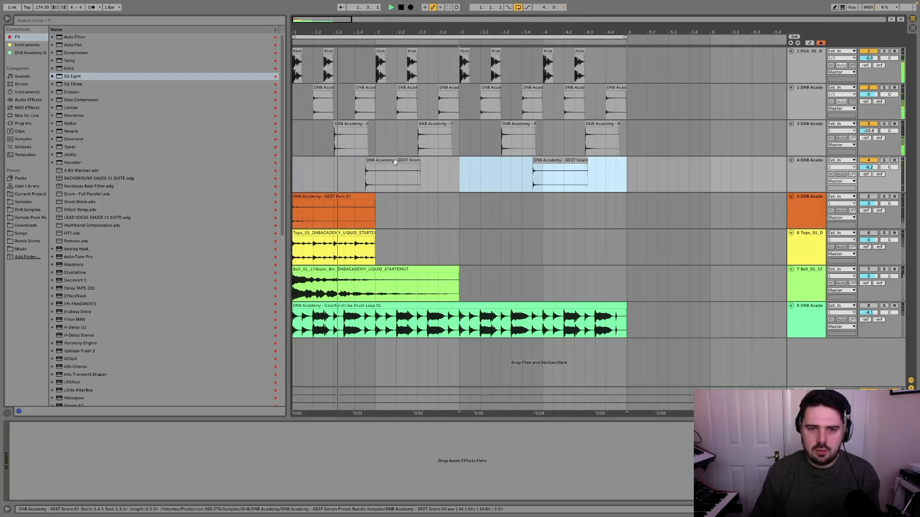
# Send track 4 to the A Reverb return at about -10 dB and track 3 at about -26 dB.
pyautogui.click(866, 176)
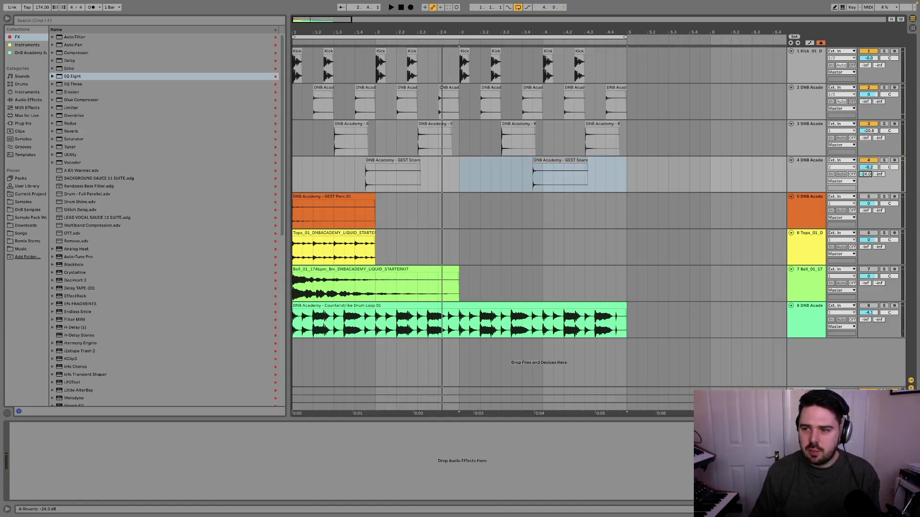
pyautogui.press('space')
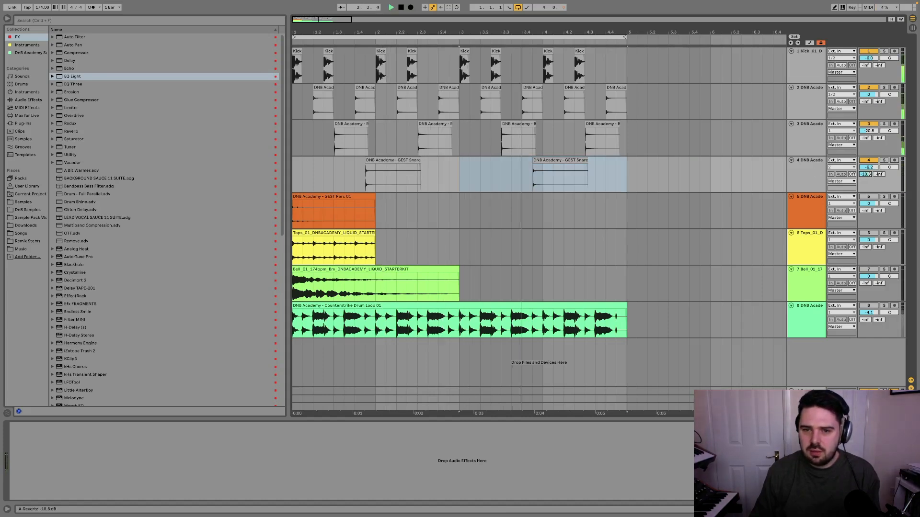
pyautogui.press('Down')
pyautogui.moveTo(865, 175); pyautogui.dragTo(865, 173)
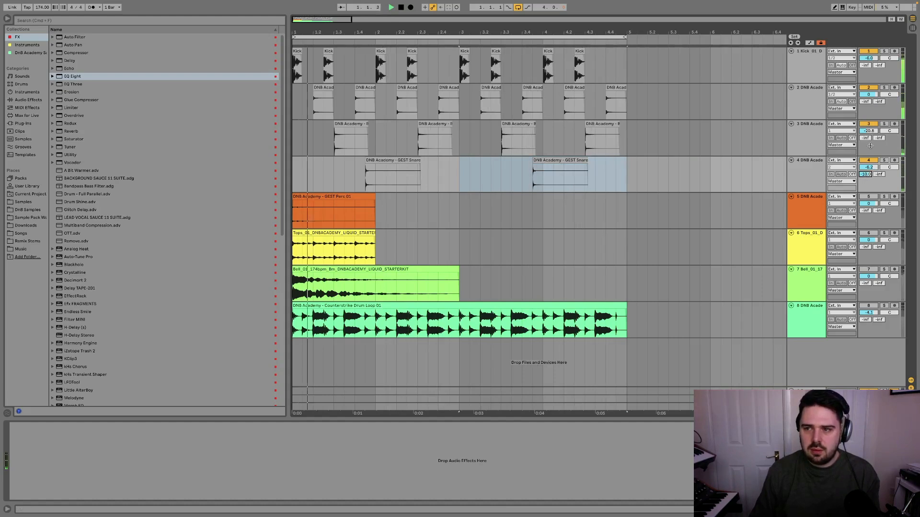
pyautogui.moveTo(865, 138); pyautogui.dragTo(865, 125)
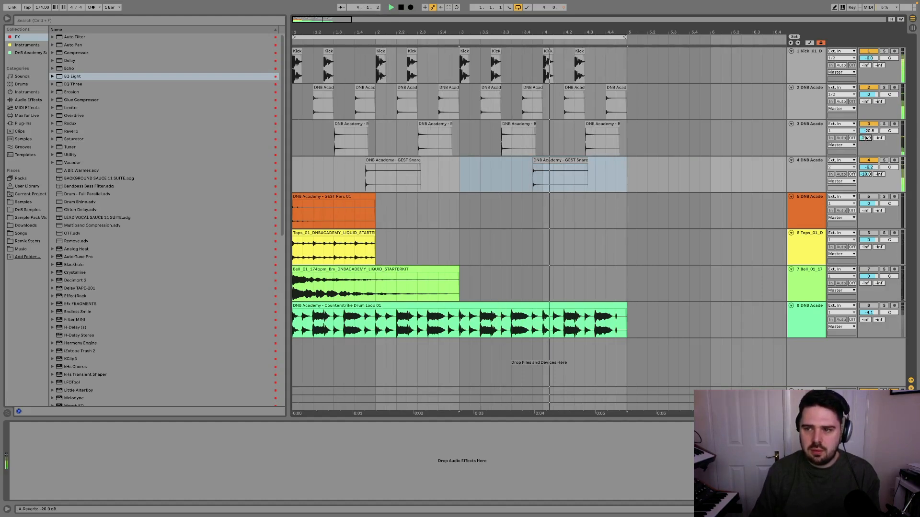
# Add EQ Eight to track 4 and make its first band a low cut around 272 Hz.
pyautogui.click(811, 174)
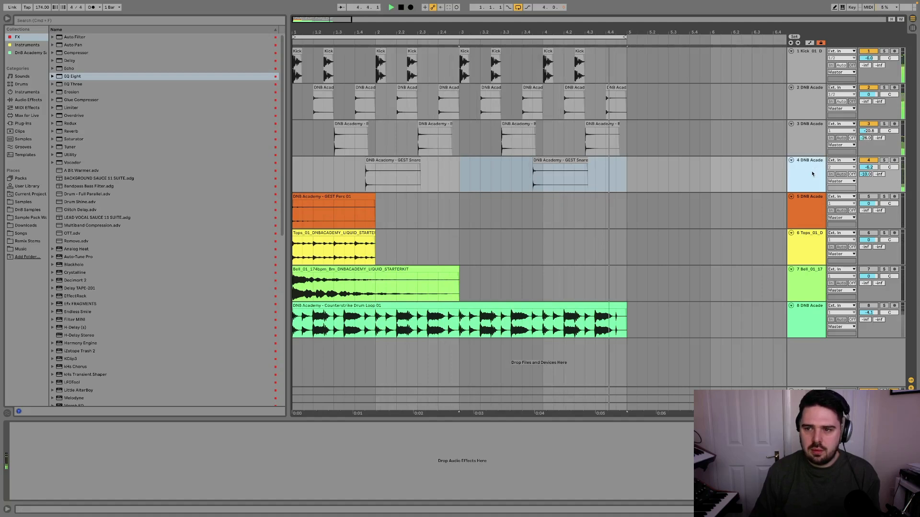
pyautogui.doubleClick(73, 76)
pyautogui.press('space')
pyautogui.click(41, 490)
pyautogui.click(44, 456)
pyautogui.moveTo(56, 457); pyautogui.dragTo(98, 463)
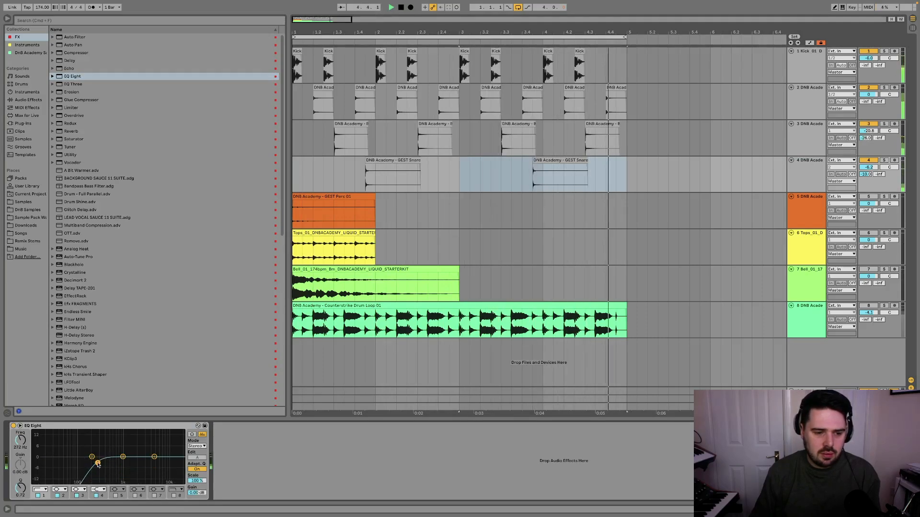
# Split the GEST Perc 01 clip on track 5 at 1.2.
pyautogui.click(330, 196)
pyautogui.scroll(5, 320, 211)
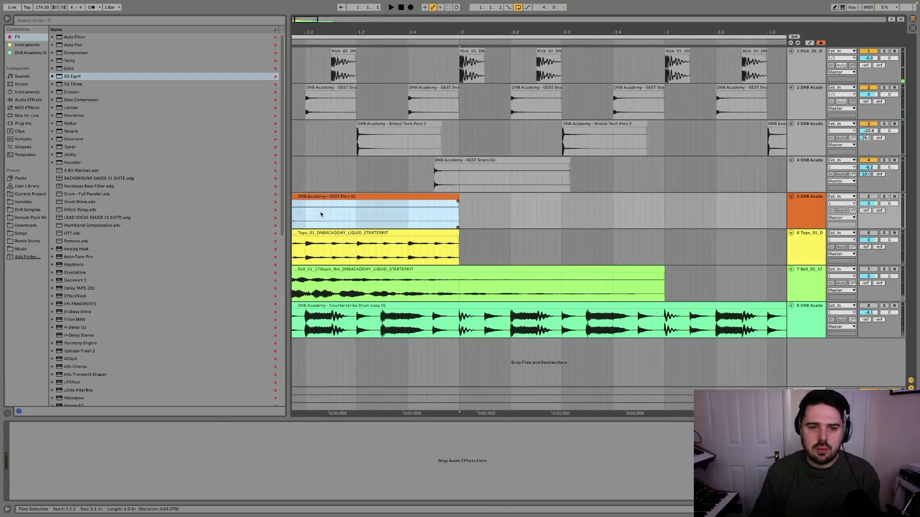
pyautogui.hscroll(-2, 320, 211)
pyautogui.click(345, 214)
pyautogui.press('super+e')
# Warp the first GEST Perc 01 slice on track 5 in Beats mode, shorten its transient envelope and raise the clip gain.
pyautogui.click(328, 198)
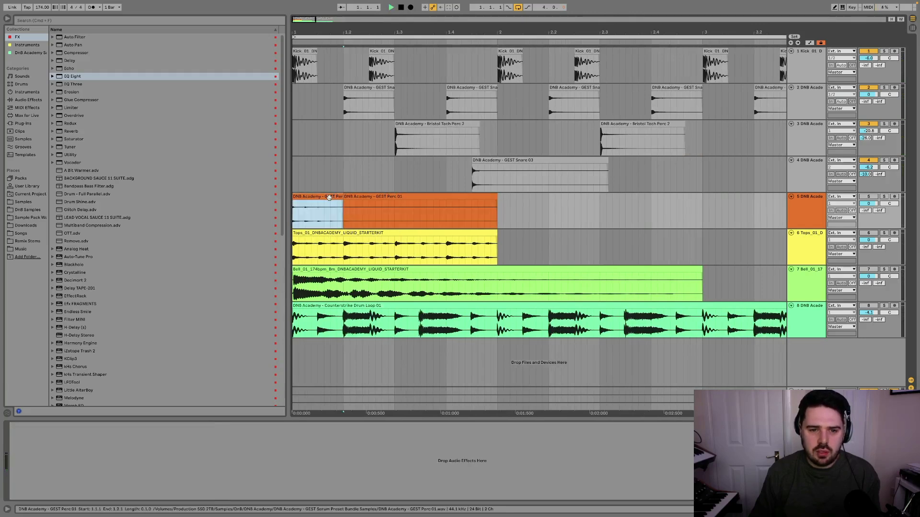
pyautogui.press('space')
pyautogui.doubleClick(328, 197)
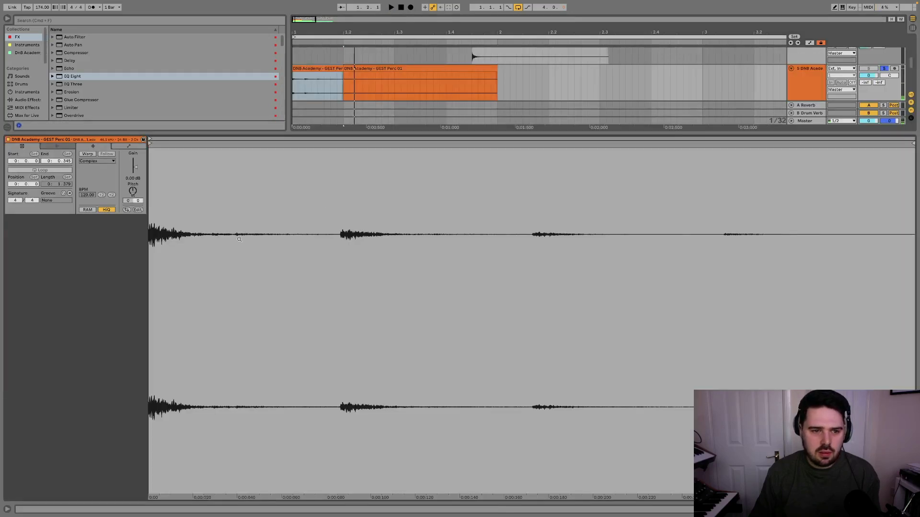
pyautogui.click(84, 154)
pyautogui.click(90, 161)
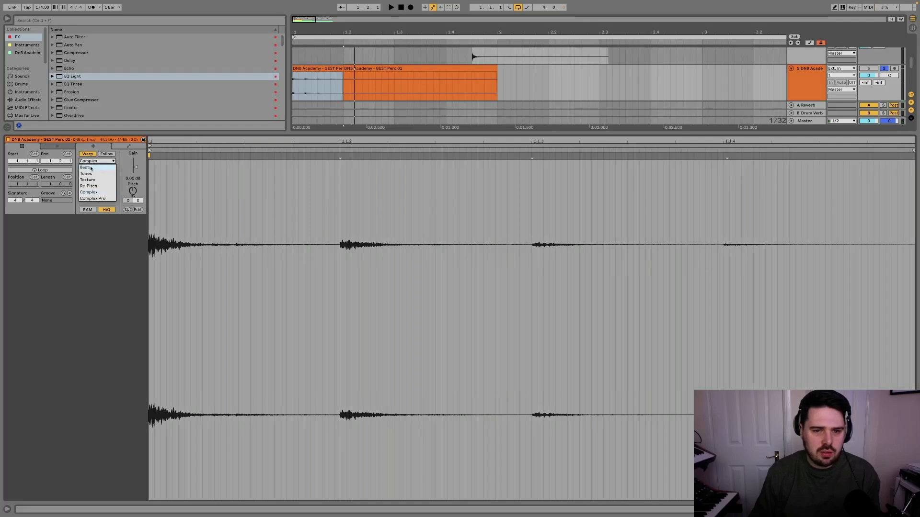
pyautogui.click(89, 168)
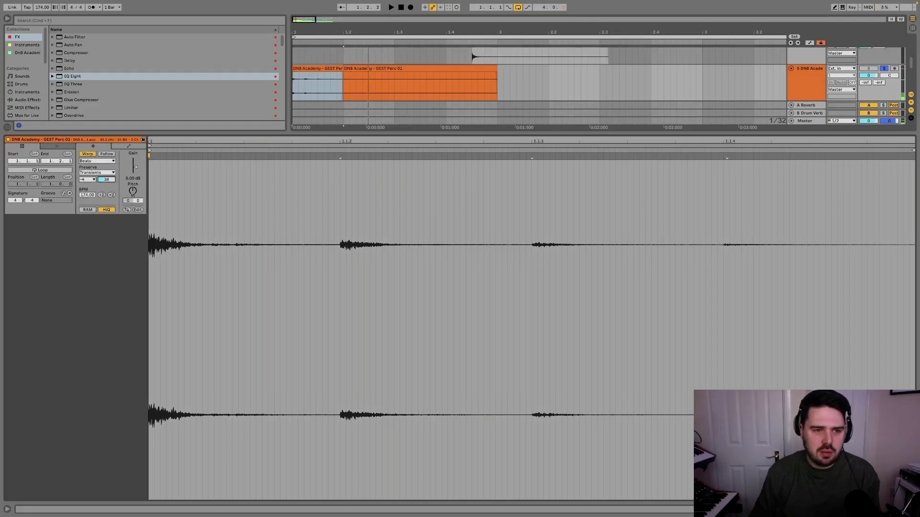
pyautogui.moveTo(138, 168); pyautogui.dragTo(138, 162)
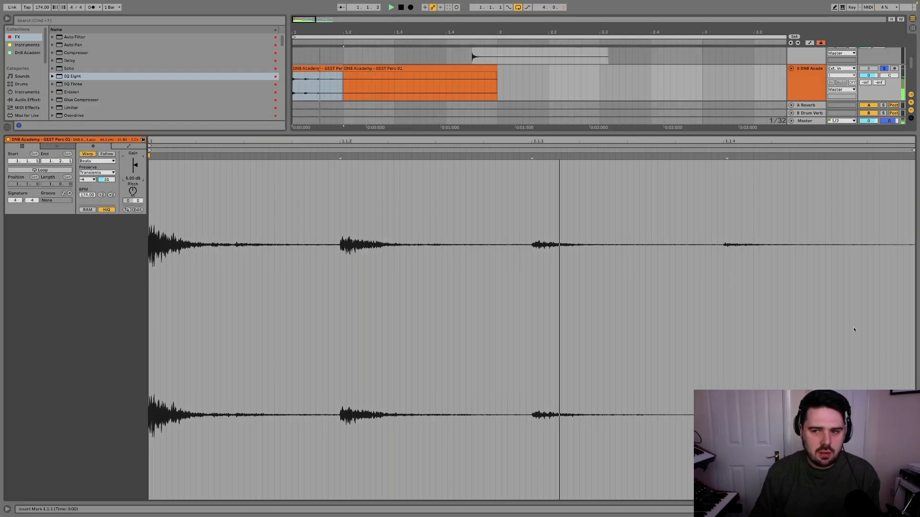
# Delete the remainder of GEST Perc 01 on track 5, move the one-beat slice to 1.3 and play the loop.
pyautogui.hotkey('shift', 'Tab')
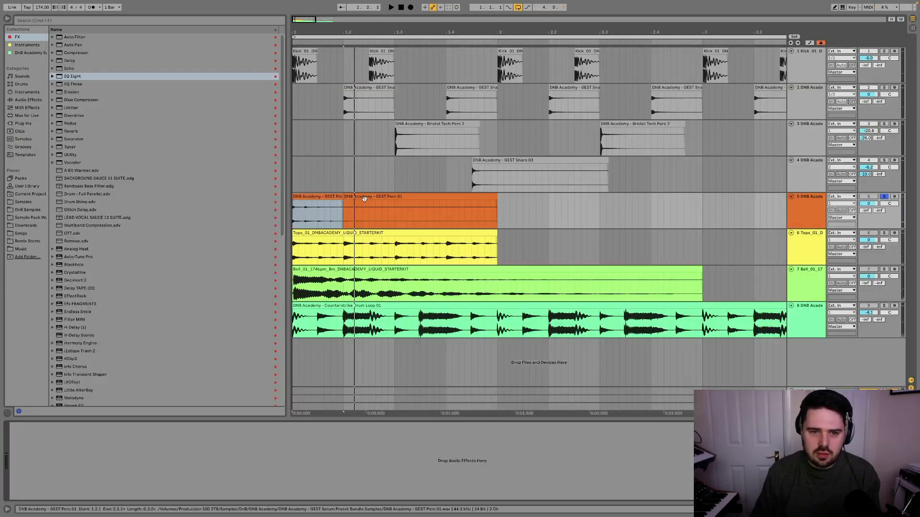
pyautogui.click(377, 212)
pyautogui.press('Delete')
pyautogui.click(321, 196)
pyautogui.moveTo(322, 196); pyautogui.dragTo(424, 198)
pyautogui.click(291, 202)
pyautogui.press('space')
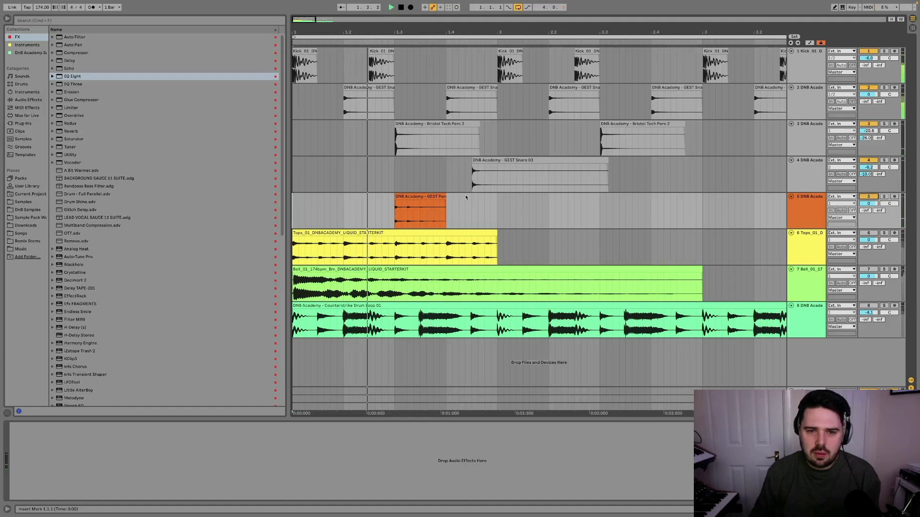
pyautogui.press('space')
# Move the GEST Perc 01 slice to start at 1.2.4, keep it one beat long and check it against the loop.
pyautogui.moveTo(410, 197); pyautogui.dragTo(382, 197)
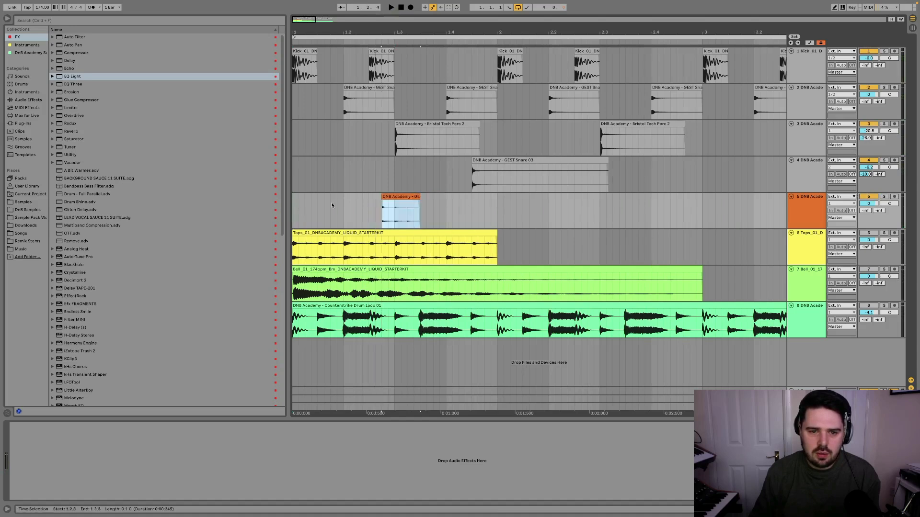
pyautogui.click(412, 198)
pyautogui.press('space')
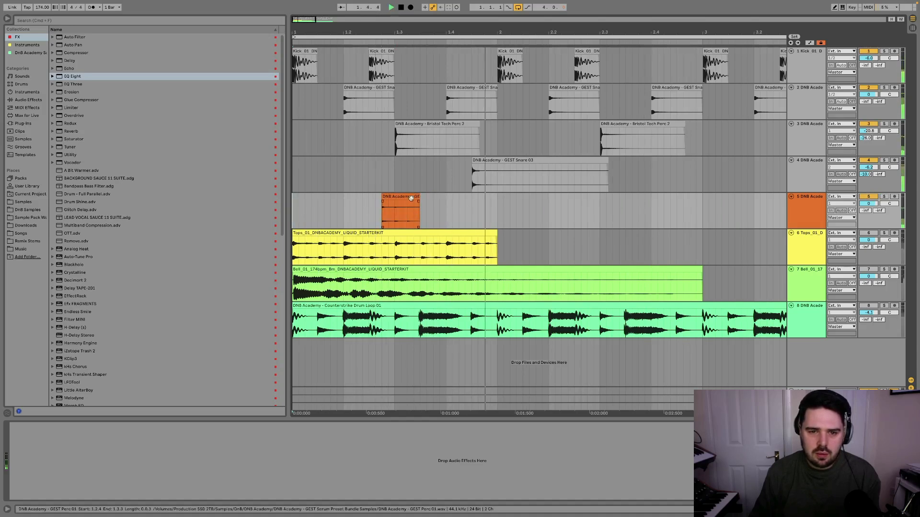
pyautogui.moveTo(408, 196); pyautogui.dragTo(433, 196)
pyautogui.click(333, 204)
pyautogui.click(331, 208)
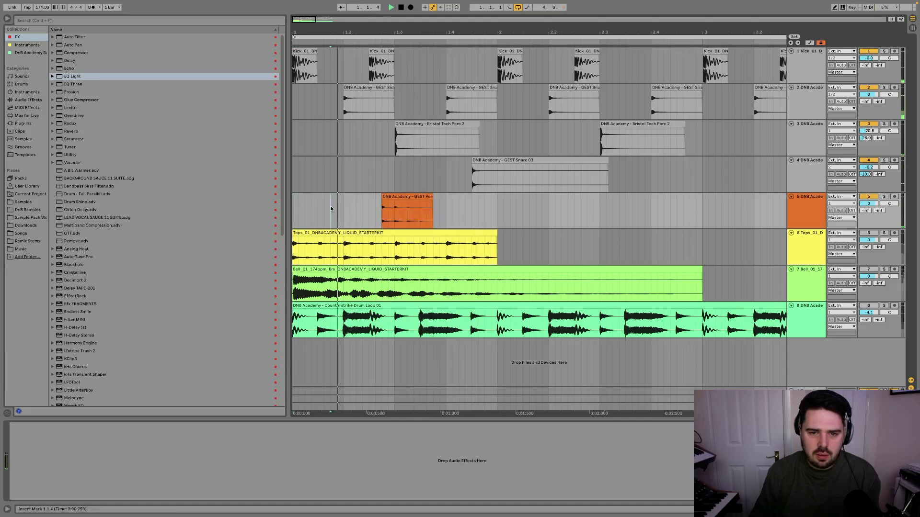
# Duplicate track 5's first bar across bars 2 to 4 and lower the track volume to -10.1 dB.
pyautogui.moveTo(499, 209); pyautogui.dragTo(298, 210)
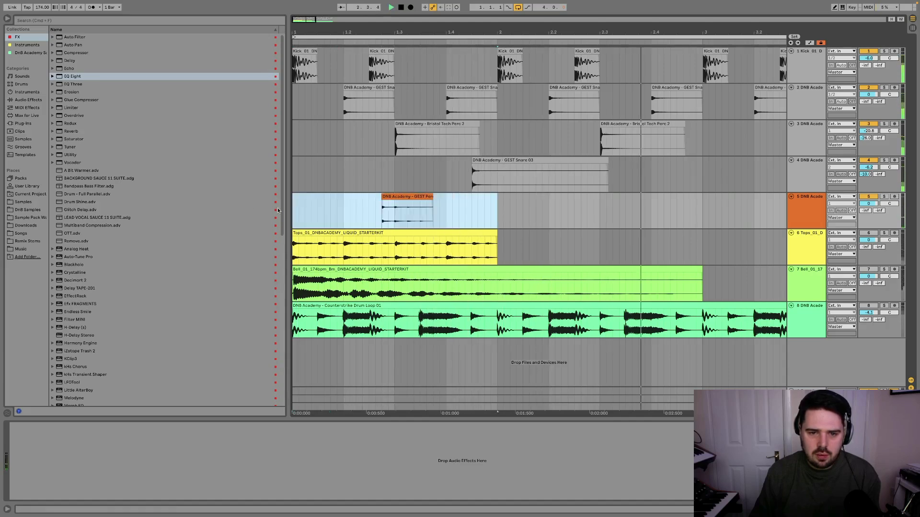
pyautogui.scroll(-5, 298, 210)
pyautogui.press('super+d')
pyautogui.press('super+d')
pyautogui.press('super+d')
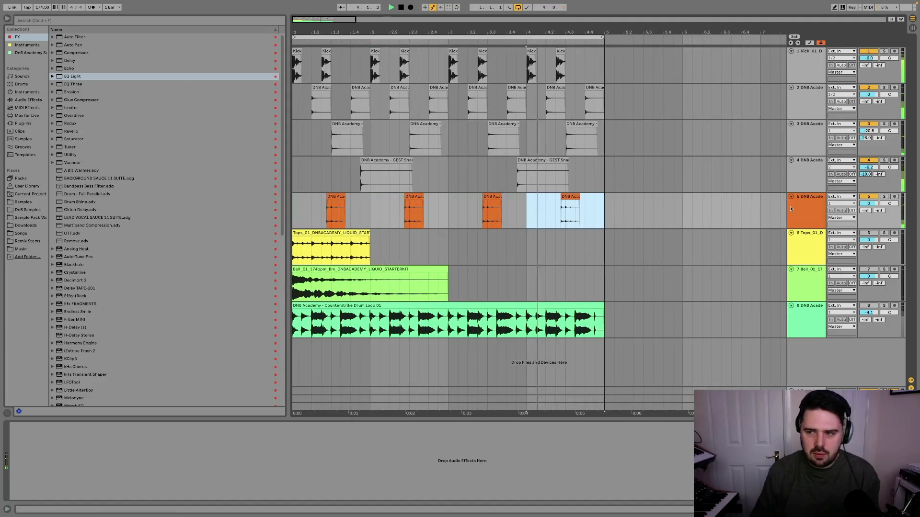
pyautogui.moveTo(868, 203); pyautogui.dragTo(868, 230)
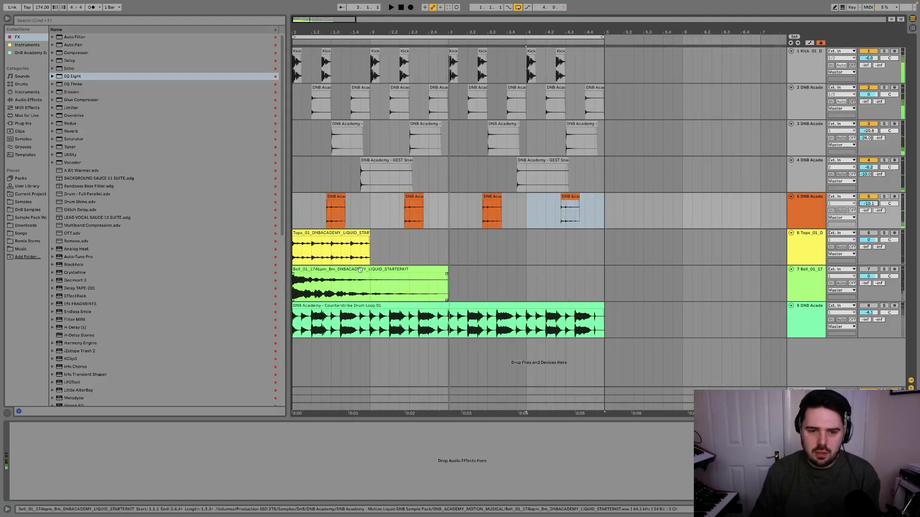
# Move the Counterstrike Drum Loop track above the Tops track and warp its clip in Beats mode with the transient loop off.
pyautogui.moveTo(809, 318); pyautogui.dragTo(811, 234)
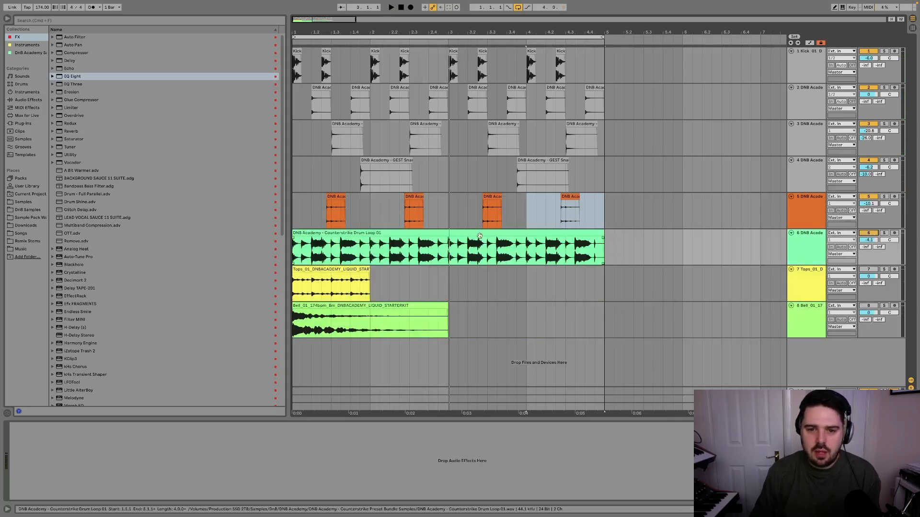
pyautogui.doubleClick(445, 236)
pyautogui.click(84, 154)
pyautogui.click(91, 161)
pyautogui.click(91, 163)
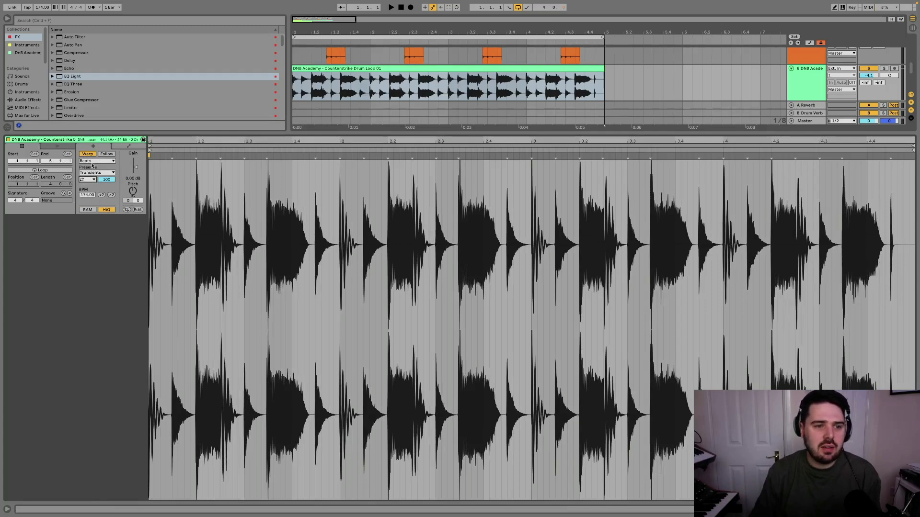
pyautogui.click(93, 162)
pyautogui.click(98, 166)
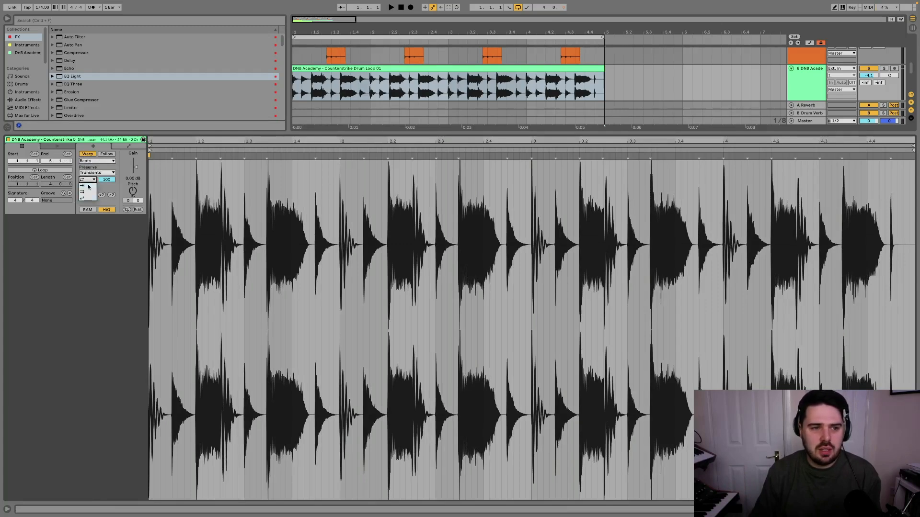
pyautogui.click(361, 67)
pyautogui.click(154, 225)
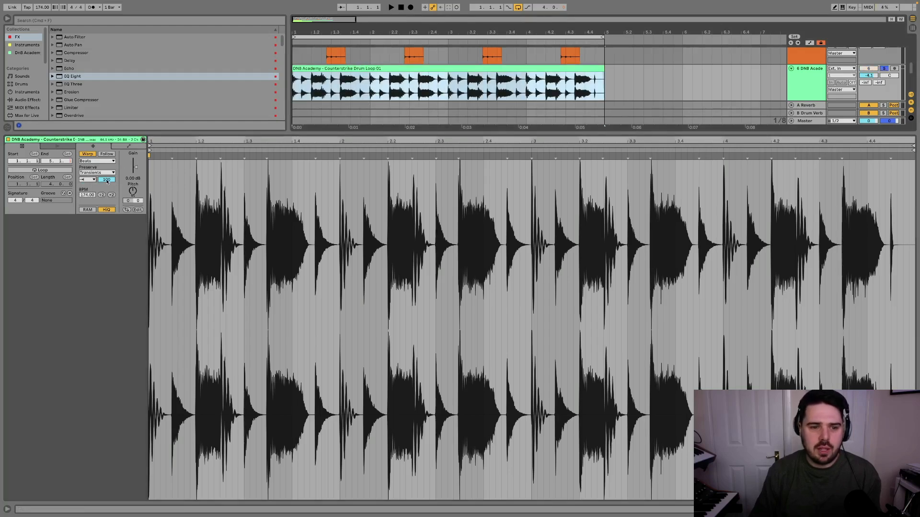
# Set the Counterstrike loop's transient envelope to 5, its pitch to +7 semitones and its Preserve resolution to 1/8.
pyautogui.moveTo(112, 180); pyautogui.dragTo(112, 224)
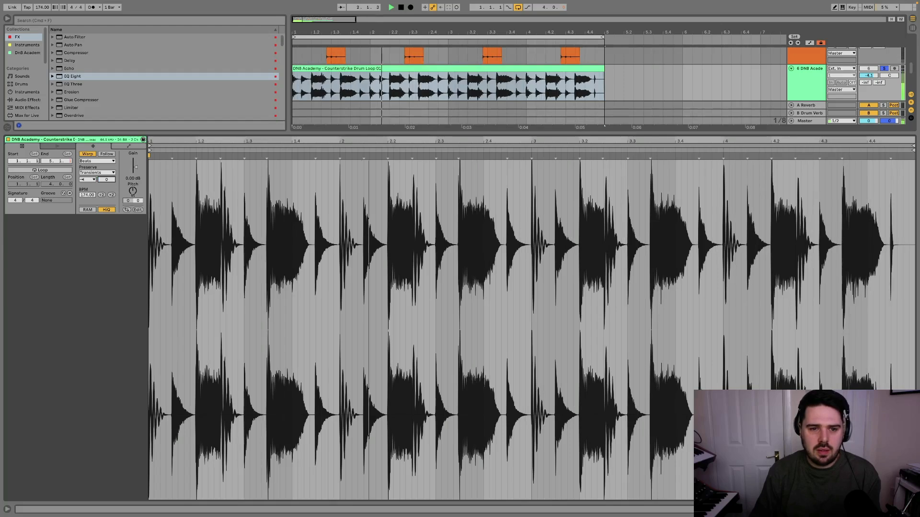
pyautogui.moveTo(112, 228); pyautogui.dragTo(112, 228)
pyautogui.moveTo(107, 179); pyautogui.dragTo(106, 220)
pyautogui.moveTo(133, 191); pyautogui.dragTo(106, 184)
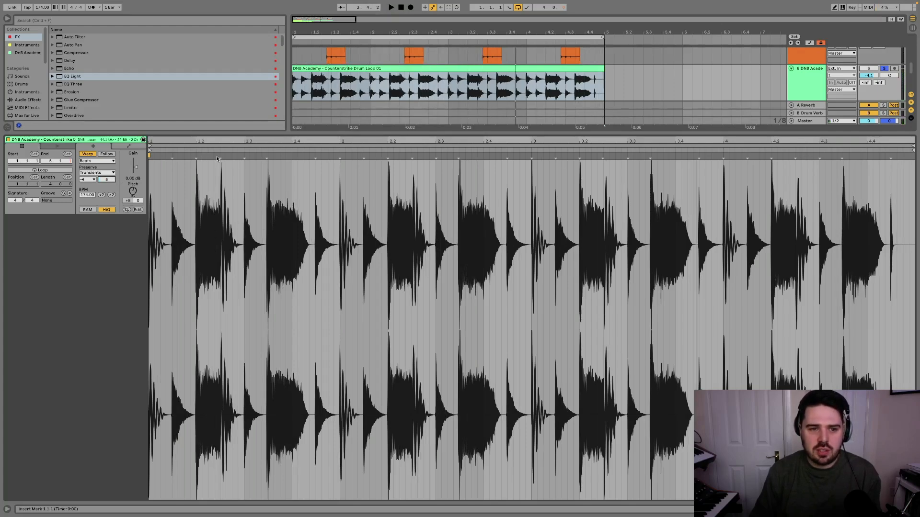
pyautogui.click(106, 173)
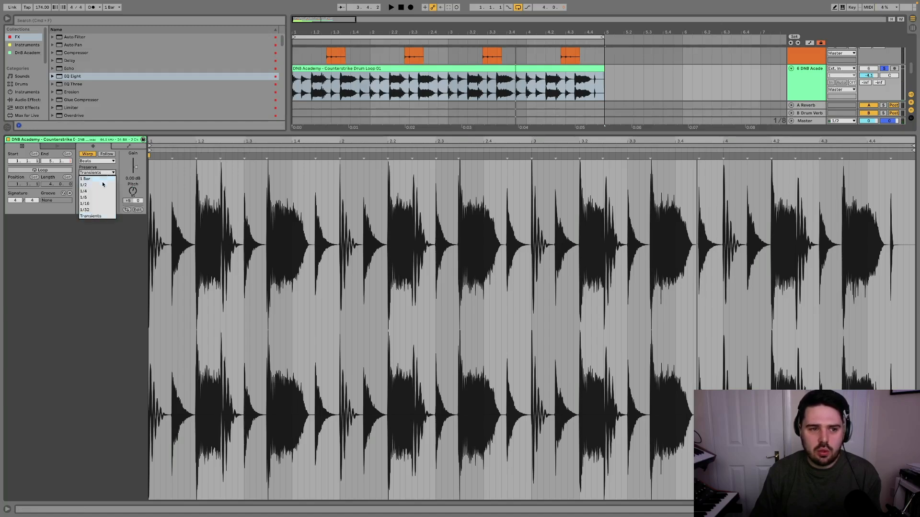
pyautogui.click(96, 198)
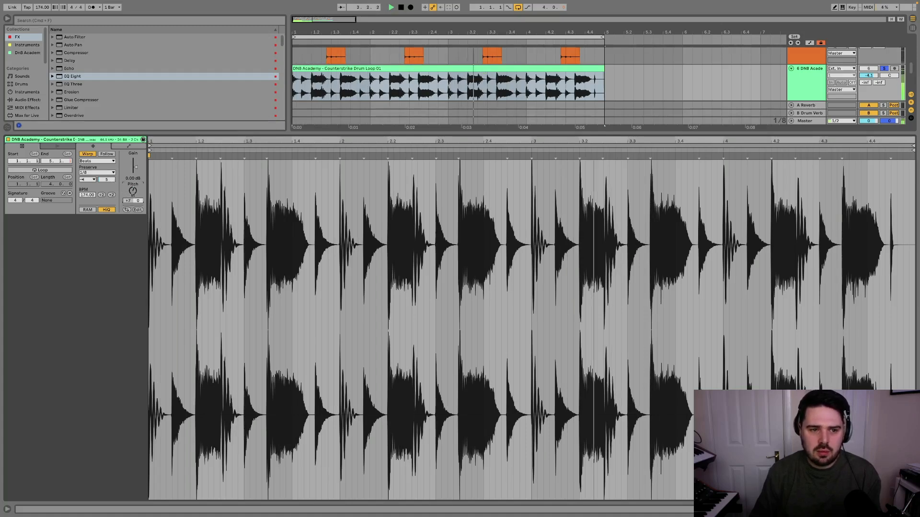
# Add EQ Eight to track 6 and make its first band a low cut at about 700 Hz.
pyautogui.hotkey('shift', 'Tab')
pyautogui.press('space')
pyautogui.doubleClick(75, 77)
pyautogui.click(43, 490)
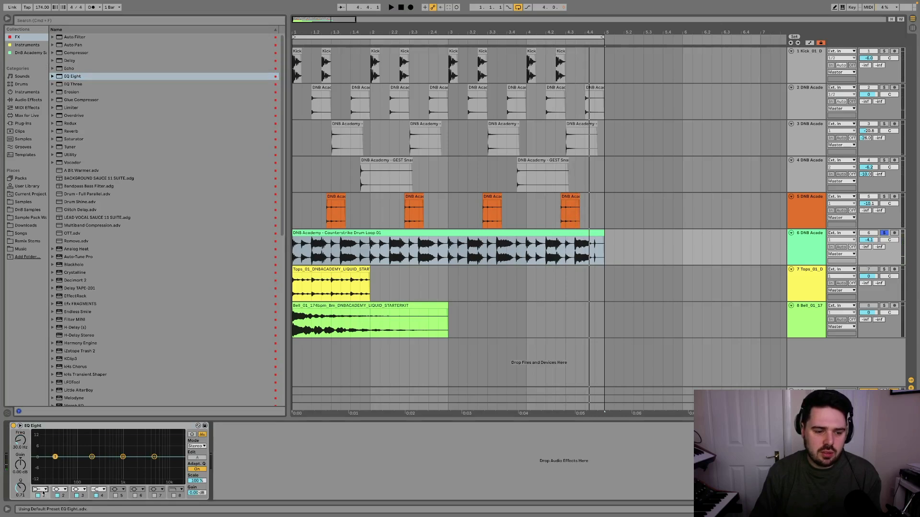
pyautogui.click(39, 446)
pyautogui.press('space')
pyautogui.moveTo(55, 462); pyautogui.dragTo(116, 462)
pyautogui.press('space')
# Split the Counterstrike loop on track 6 at 1.3.3 and 1.4.3 to isolate the long hit.
pyautogui.scroll(5, 327, 258)
pyautogui.hscroll(-2, 375, 256)
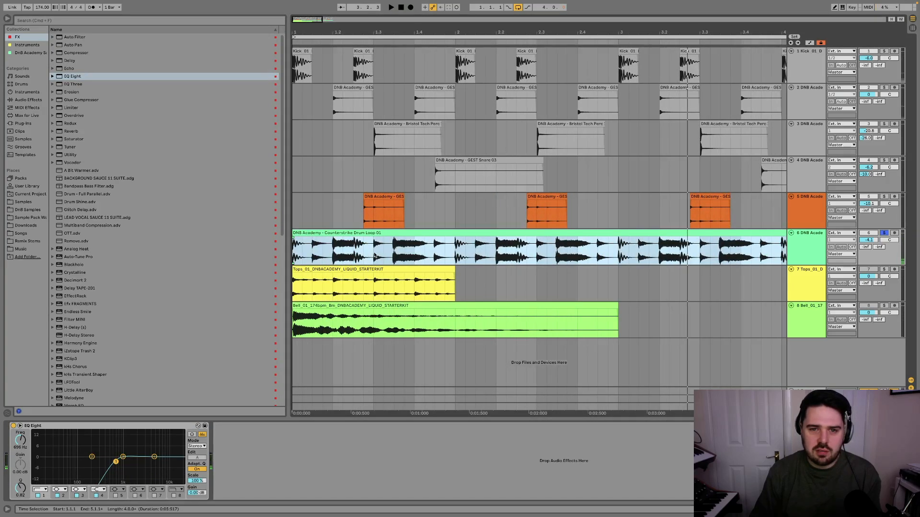
pyautogui.moveTo(434, 252); pyautogui.dragTo(394, 253)
pyautogui.press('super+e')
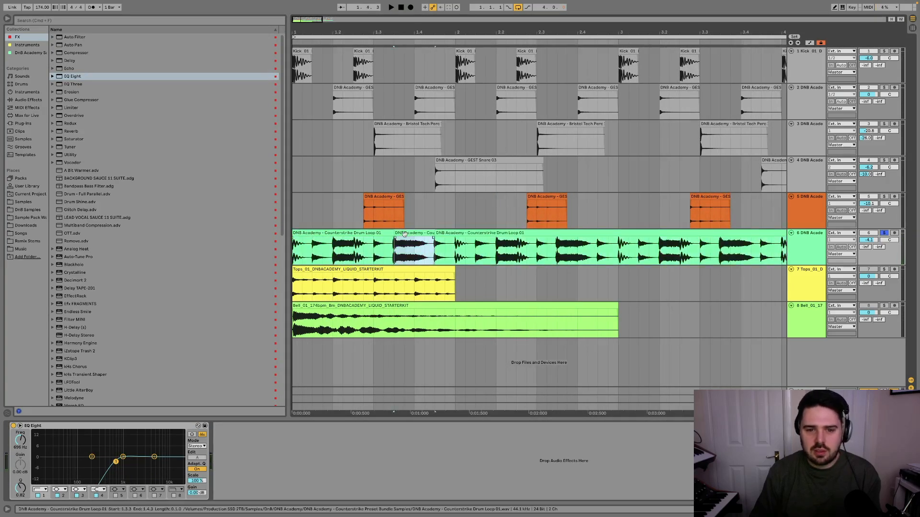
pyautogui.scroll(3, 399, 253)
pyautogui.scroll(-3, 399, 254)
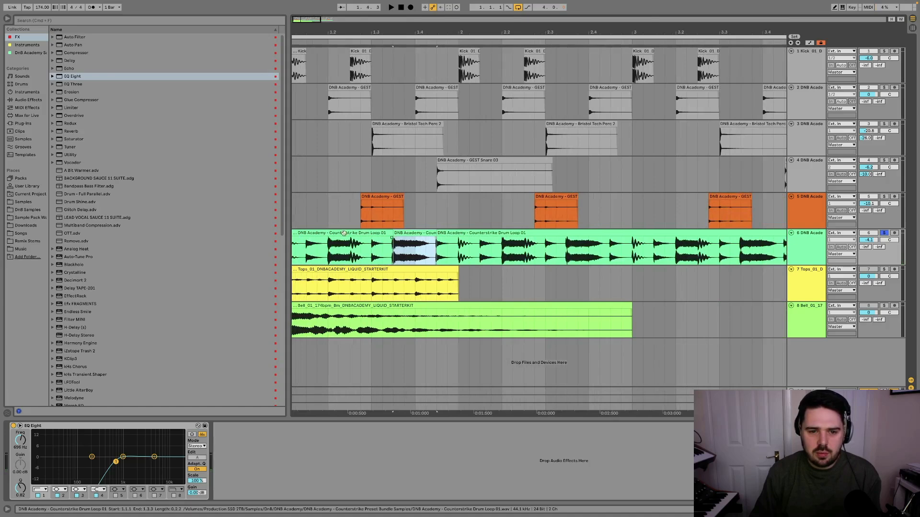
# Split the Counterstrike loop at 1.2.3 and move the isolated long hit to 1.4, checking the rhythm by playback.
pyautogui.click(324, 234)
pyautogui.press('space')
pyautogui.hscroll(2, 360, 241)
pyautogui.hscroll(-2, 359, 241)
pyautogui.press('space')
pyautogui.click(358, 249)
pyautogui.press('super+e')
pyautogui.press('space')
pyautogui.press('space')
pyautogui.moveTo(410, 233)
pyautogui.mouseDown()
pyautogui.moveTo(430, 233)
pyautogui.moveTo(401, 234)
pyautogui.mouseUp()
pyautogui.click(331, 234)
pyautogui.press('space')
pyautogui.press('space')
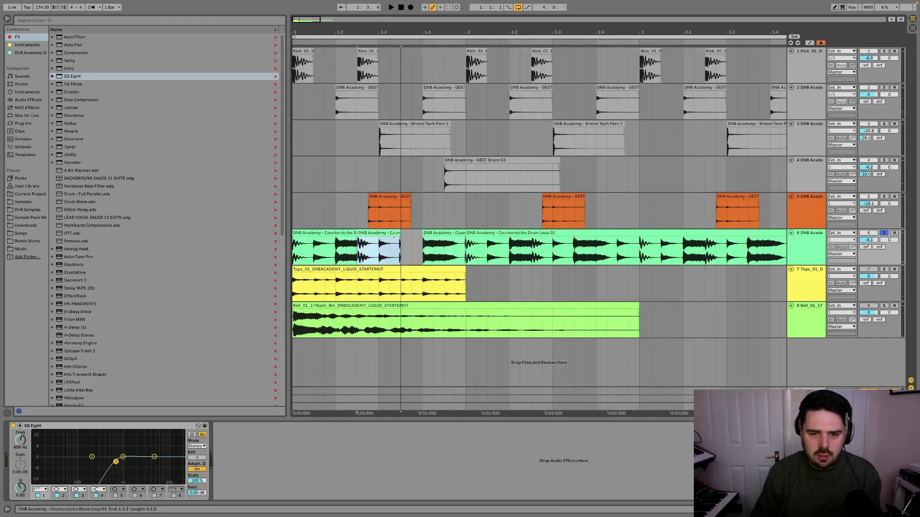
# Copy the half-beat slice at 1.1.3 on track 6 into the gap at 1.3.3 and play the bar.
pyautogui.moveTo(327, 235); pyautogui.dragTo(413, 239)
pyautogui.click(312, 233)
pyautogui.press('space')
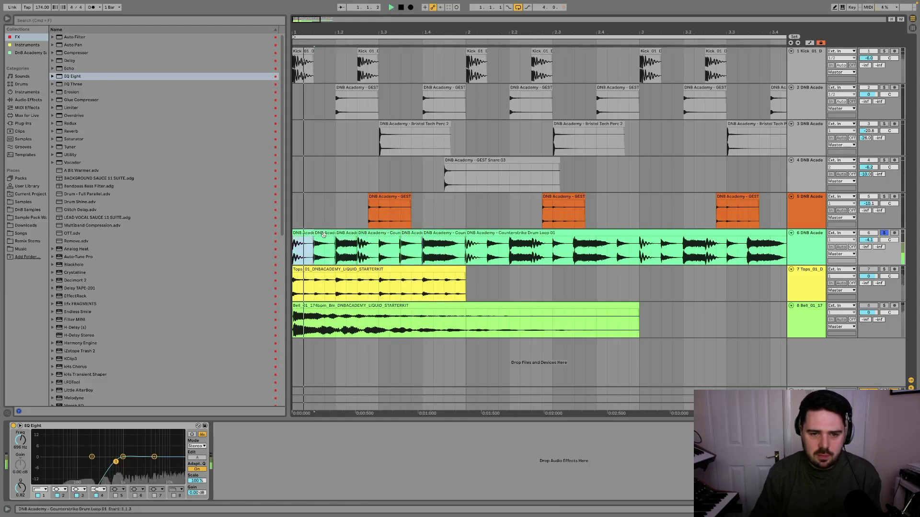
# Duplicate track 6's rearranged first bar across bars 2 to 4 and raise the track volume to about -1.8 dB.
pyautogui.click(458, 234)
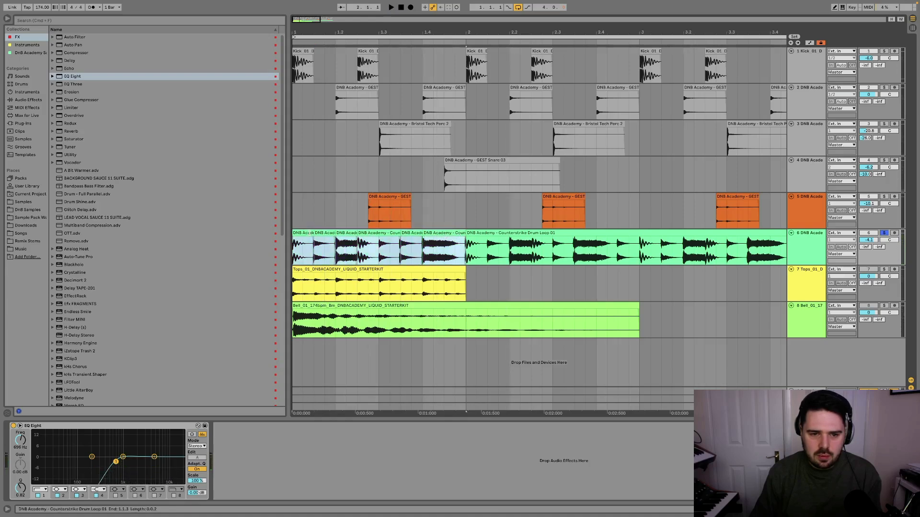
pyautogui.press('space')
pyautogui.scroll(-5, 310, 234)
pyautogui.press('super+d')
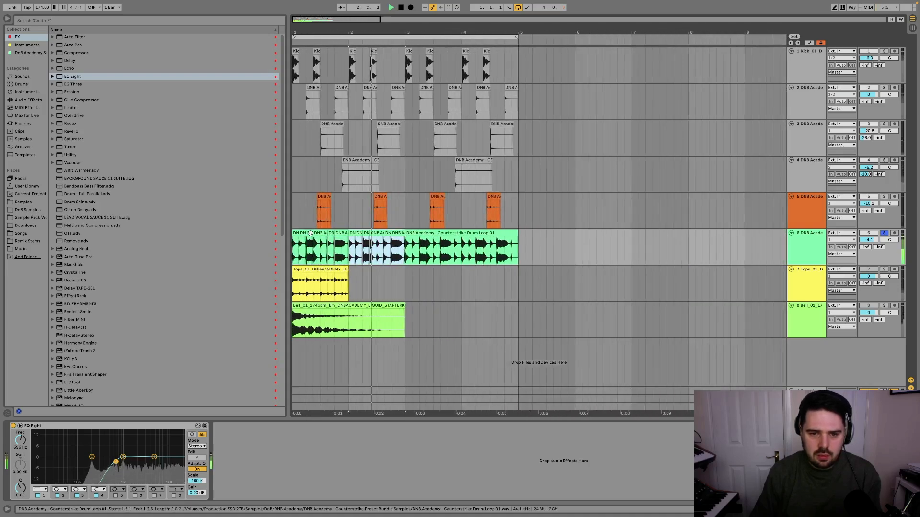
pyautogui.press('super+d')
pyautogui.press('super+d')
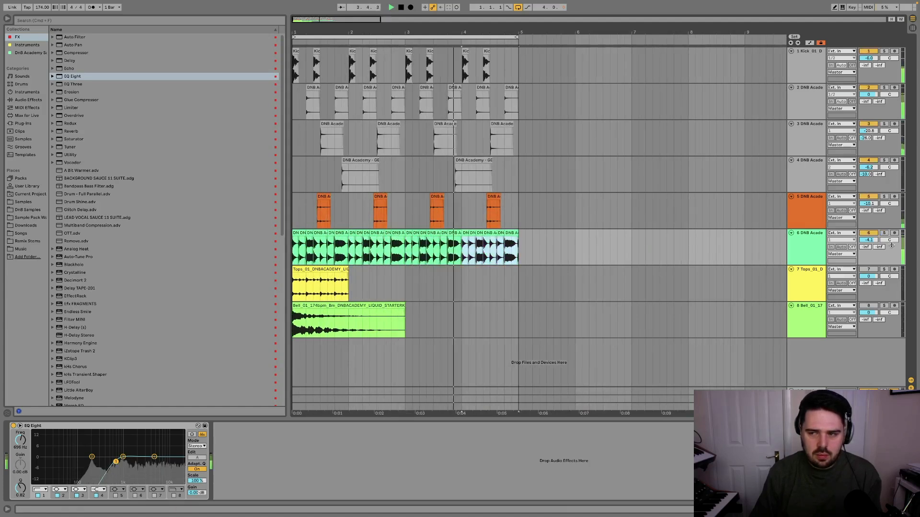
pyautogui.moveTo(868, 240); pyautogui.dragTo(869, 234)
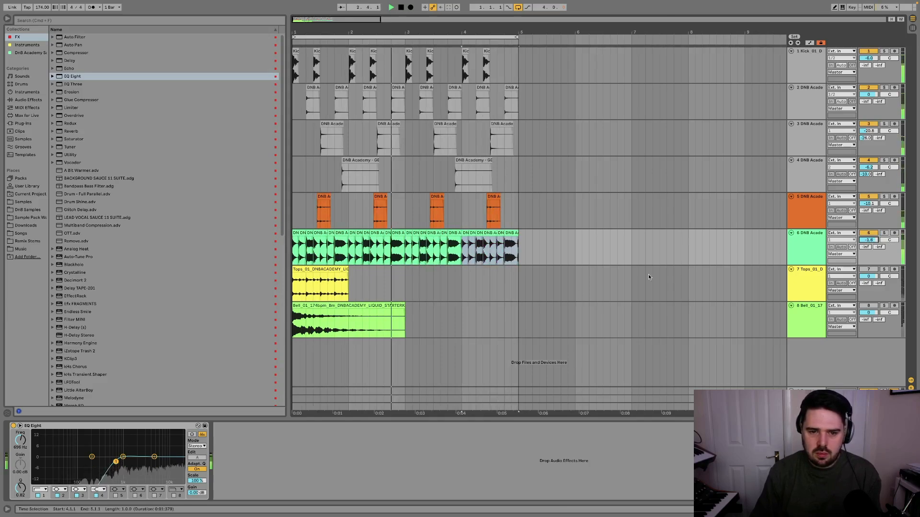
# Turn on warping for the tops clip on track 7 and set its warp mode to Beats.
pyautogui.click(328, 271)
pyautogui.press('space')
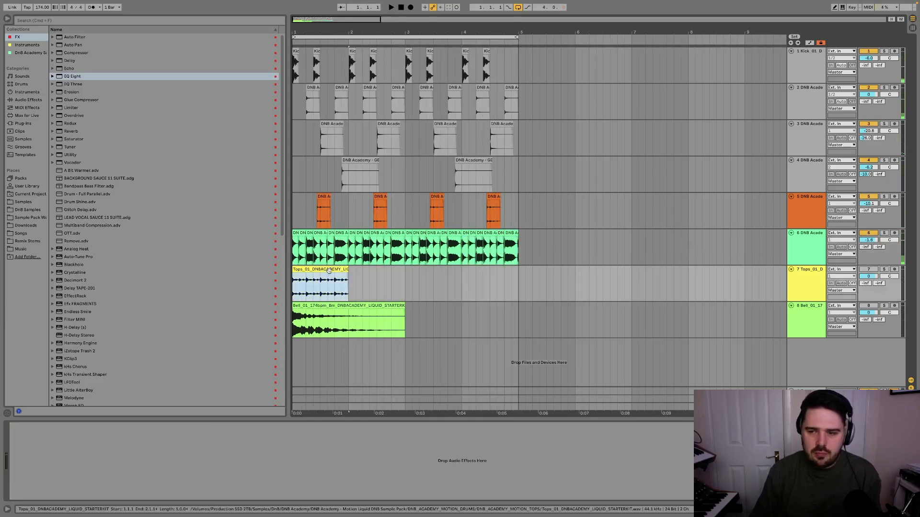
pyautogui.doubleClick(301, 269)
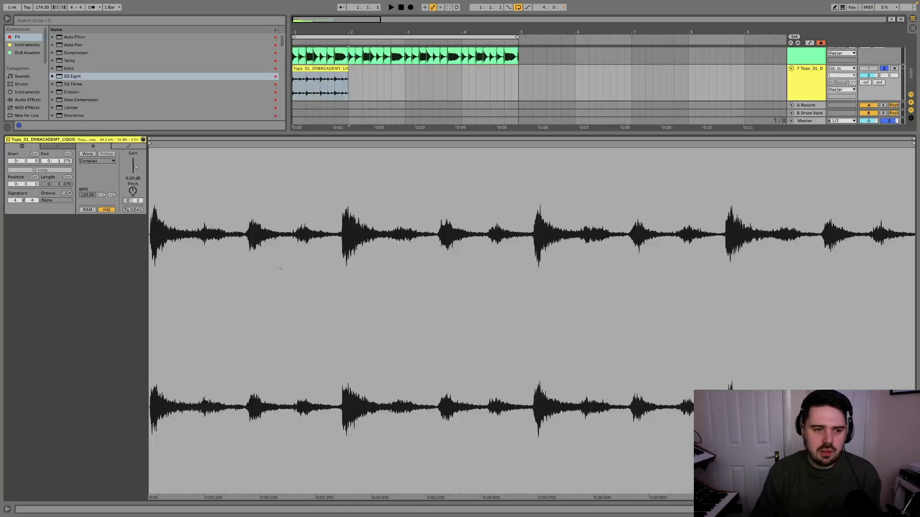
pyautogui.click(88, 154)
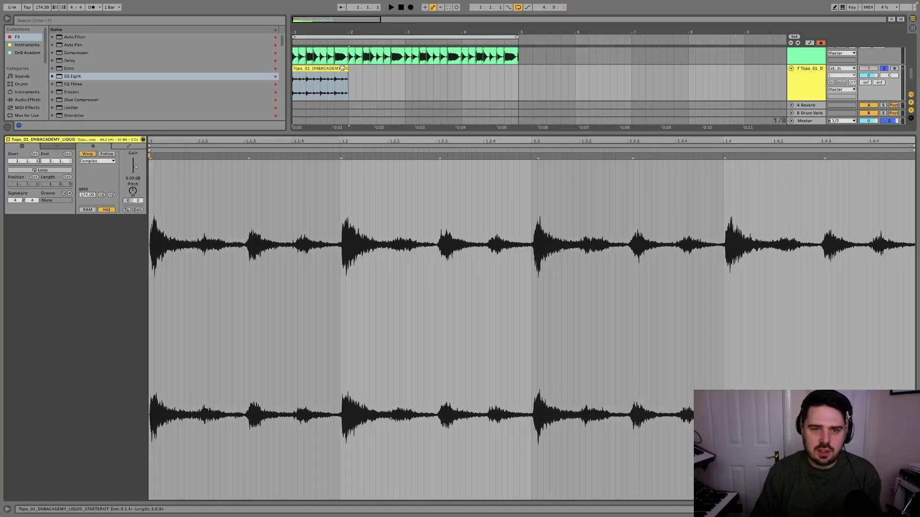
pyautogui.press('space')
pyautogui.click(100, 162)
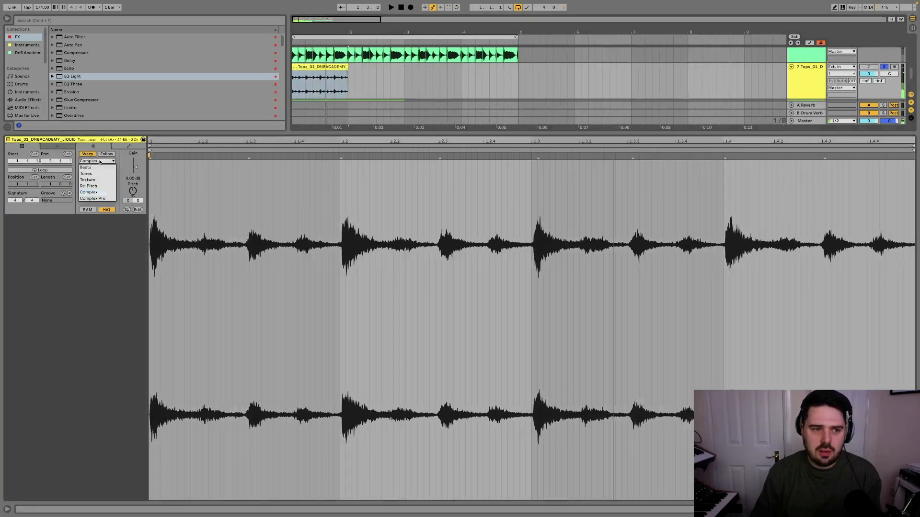
pyautogui.click(91, 158)
pyautogui.click(88, 180)
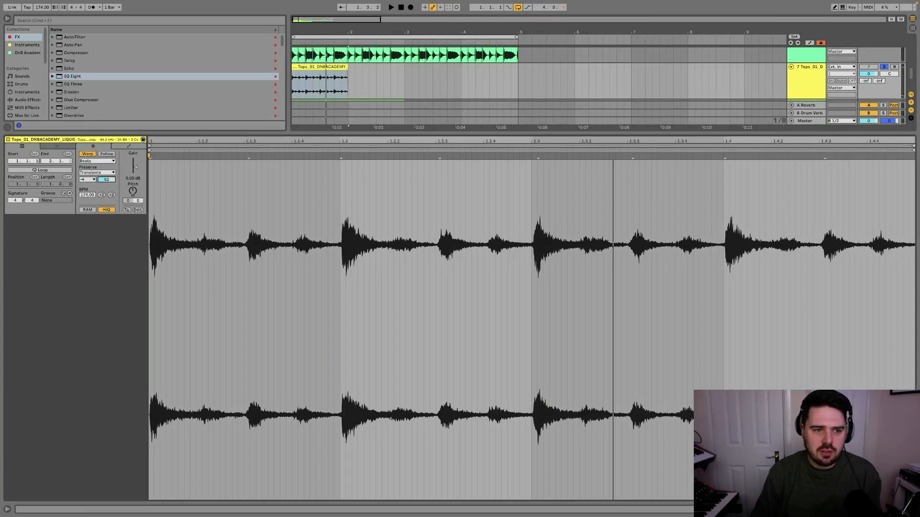
# Shorten the tops clip's transient envelope and set Preserve to 1/8, comparing it with 1/16 during playback.
pyautogui.click(109, 172)
pyautogui.click(103, 185)
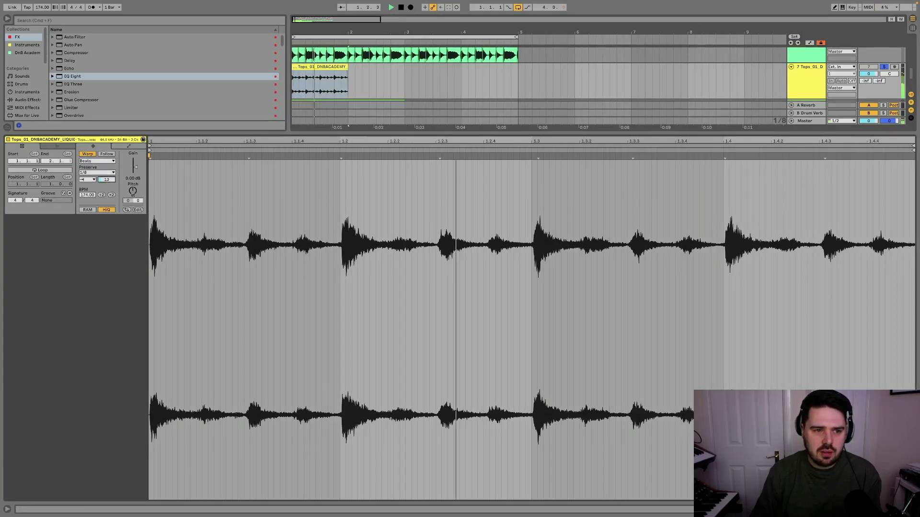
pyautogui.click(97, 173)
pyautogui.click(98, 204)
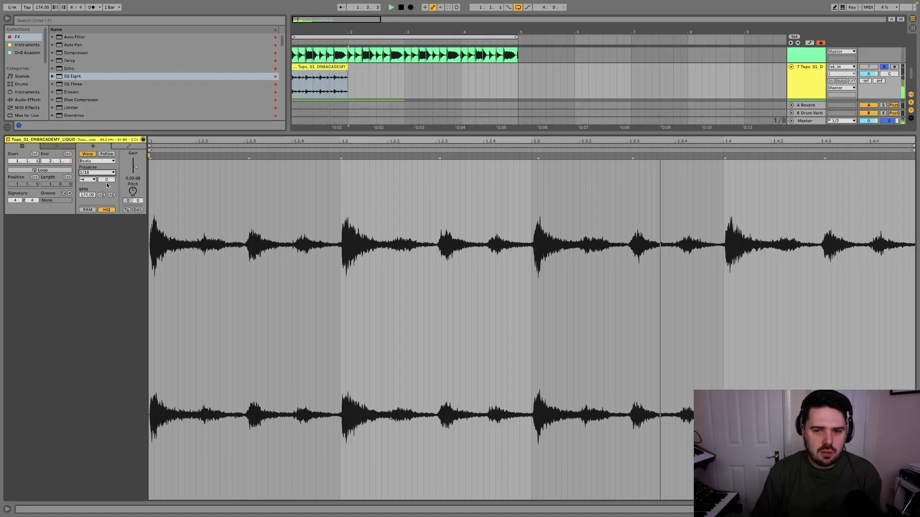
pyautogui.click(98, 173)
pyautogui.click(95, 196)
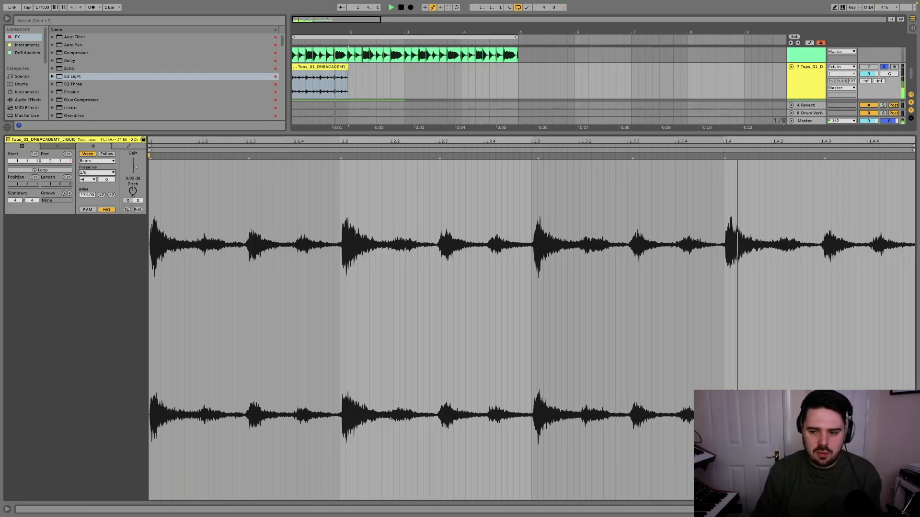
# Duplicate the one-bar tops clip across bars 2 to 4 and lower track 7's volume to about -14.5 dB.
pyautogui.hotkey('shift', 'Tab')
pyautogui.press('super+d')
pyautogui.press('super+d')
pyautogui.press('super+d')
pyautogui.press('space')
pyautogui.moveTo(868, 277); pyautogui.dragTo(868, 323)
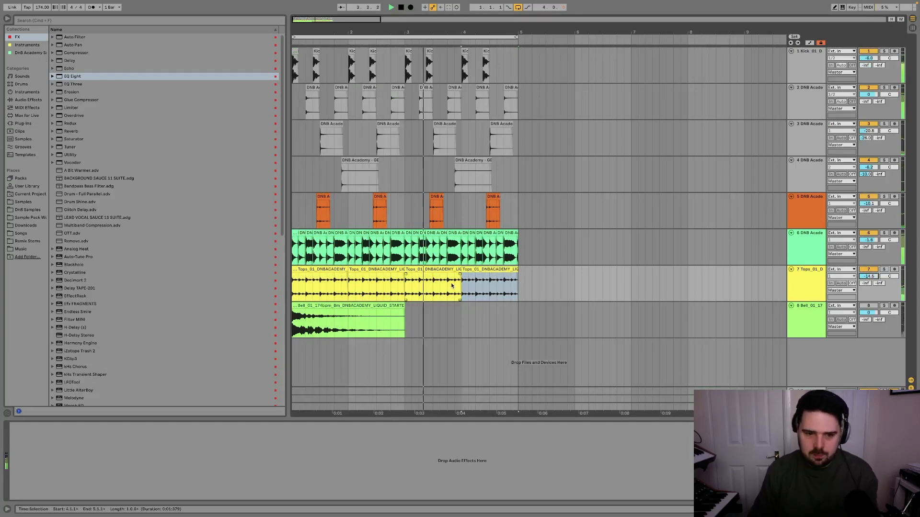
# Warp the bell clip on track 8 in Beats mode and shift its pitch, checking by playback.
pyautogui.press('space')
pyautogui.click(307, 305)
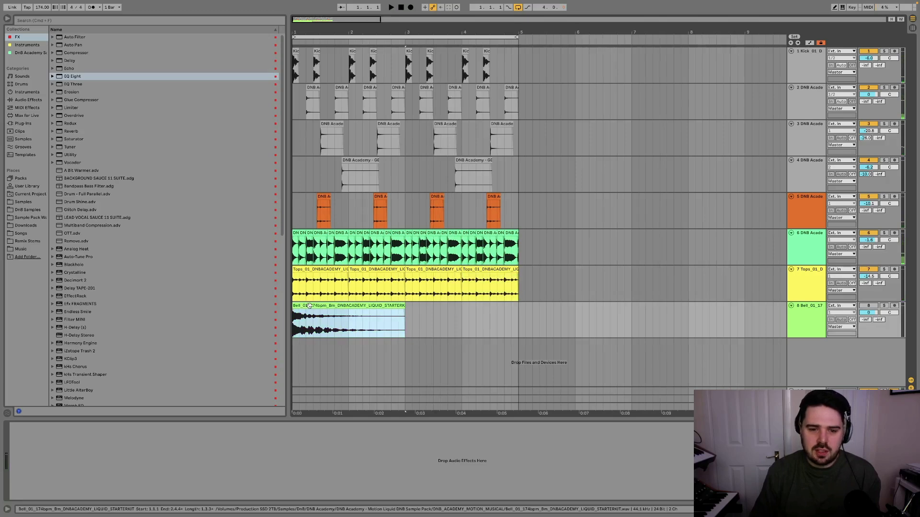
pyautogui.doubleClick(309, 307)
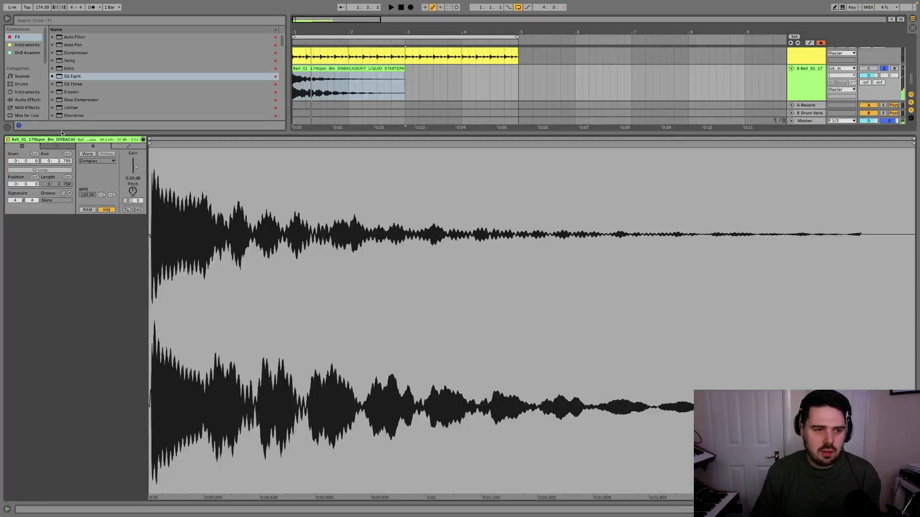
pyautogui.click(82, 154)
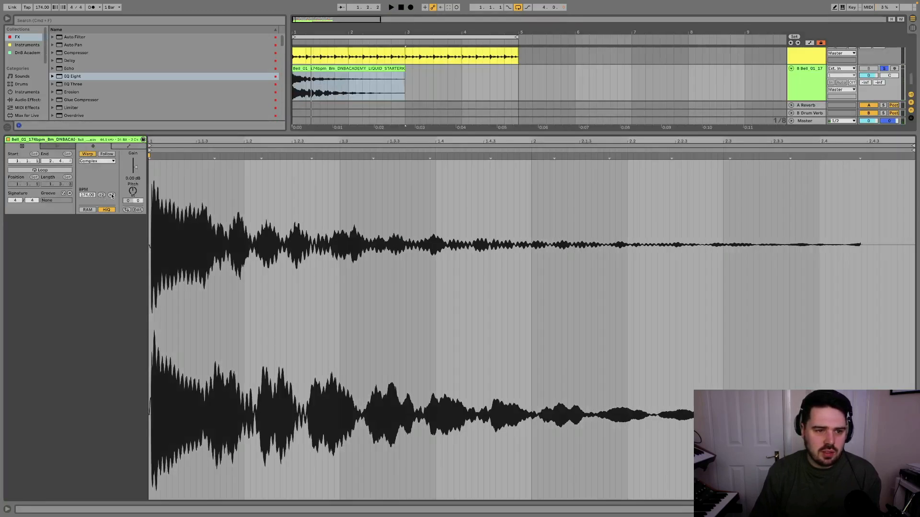
pyautogui.press('space')
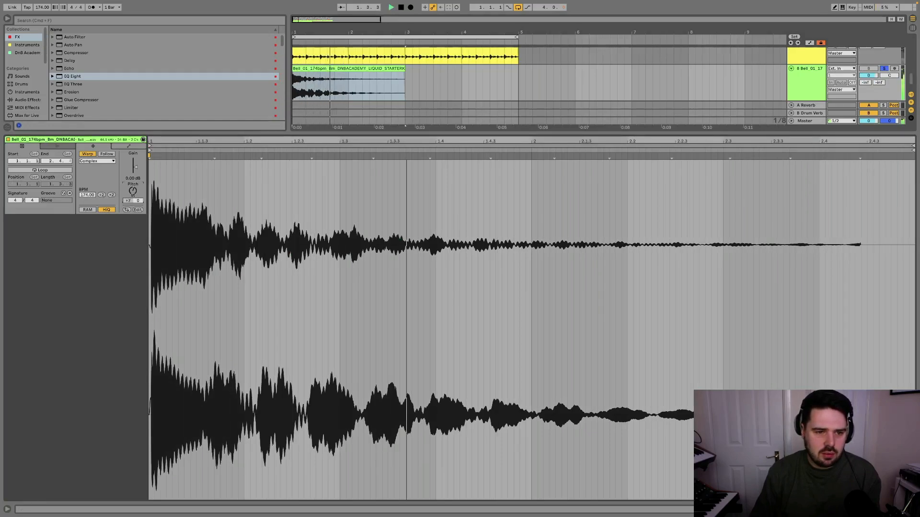
pyautogui.press('space')
pyautogui.click(91, 161)
pyautogui.click(88, 172)
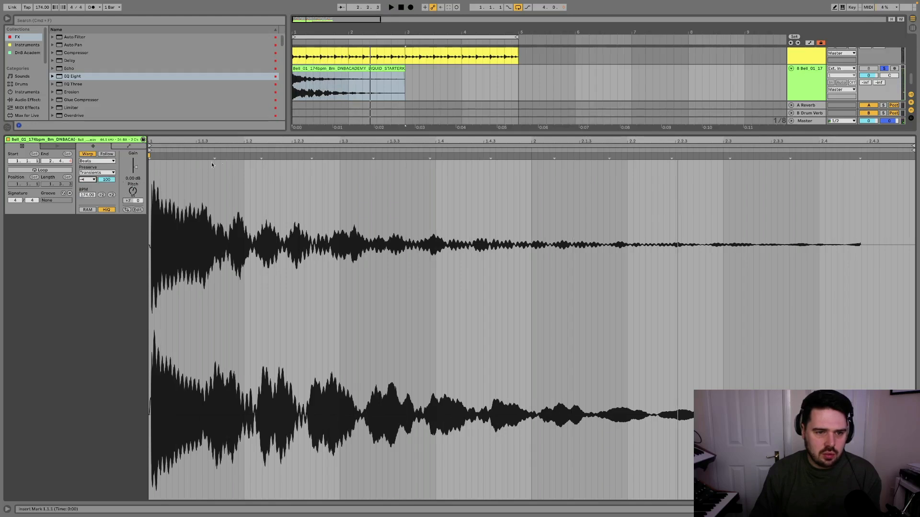
# Try a very short transient envelope on the bell clip and listen to the cut-off tail.
pyautogui.moveTo(194, 174); pyautogui.dragTo(745, 189)
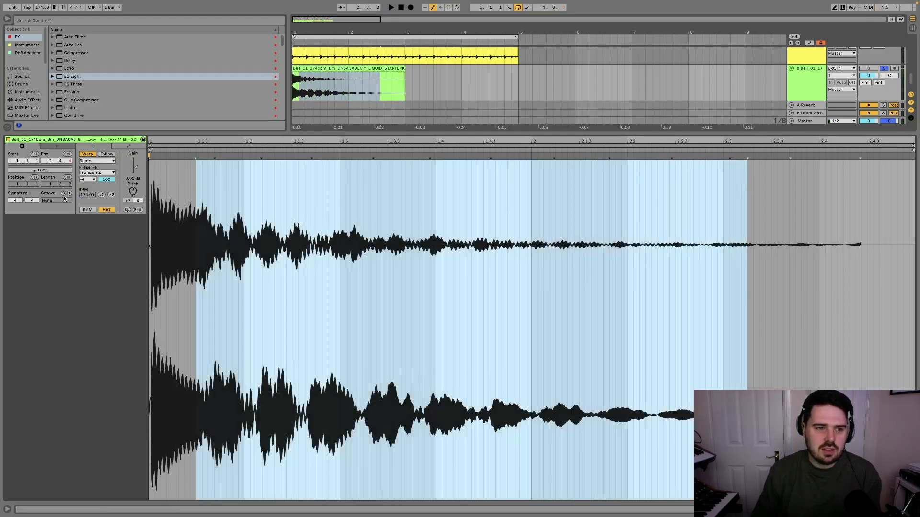
pyautogui.click(178, 178)
pyautogui.press('space')
pyautogui.moveTo(106, 179); pyautogui.dragTo(106, 227)
pyautogui.press('space')
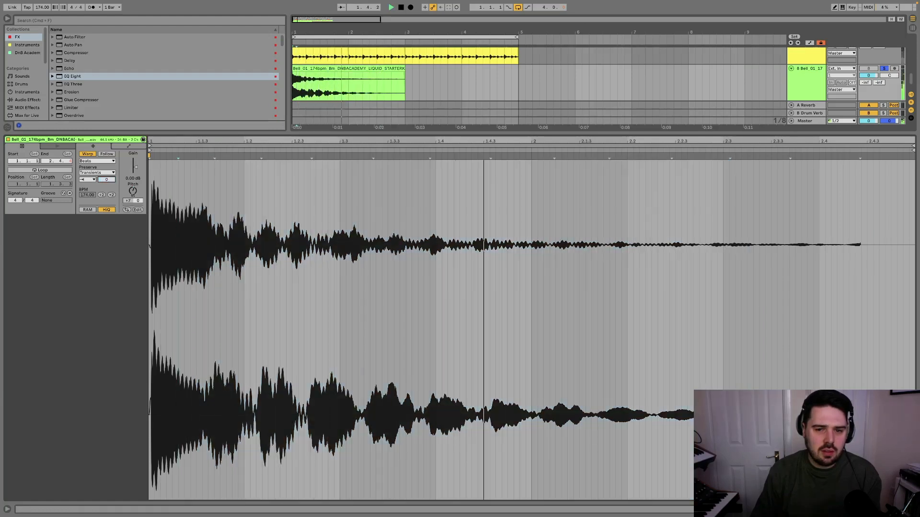
pyautogui.press('space')
pyautogui.press('space')
pyautogui.press('space')
# Try transient envelope values of 14 and 8 on the bell clip, replaying its opening each time.
pyautogui.moveTo(106, 180); pyautogui.dragTo(107, 173)
pyautogui.moveTo(197, 182); pyautogui.dragTo(892, 209)
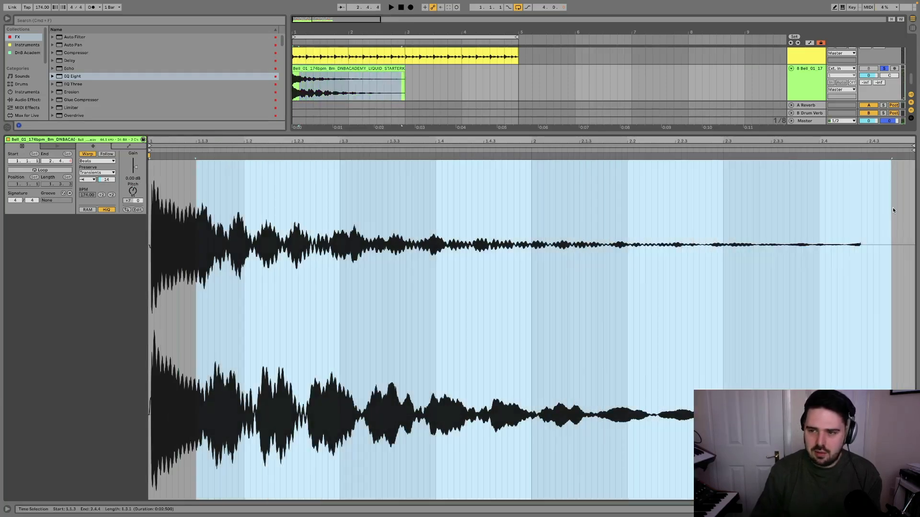
pyautogui.click(243, 189)
pyautogui.press('space')
pyautogui.press('space')
pyautogui.press('space')
pyautogui.press('space')
pyautogui.press('space')
pyautogui.press('space')
pyautogui.press('space')
pyautogui.moveTo(108, 181); pyautogui.dragTo(108, 184)
pyautogui.press('space')
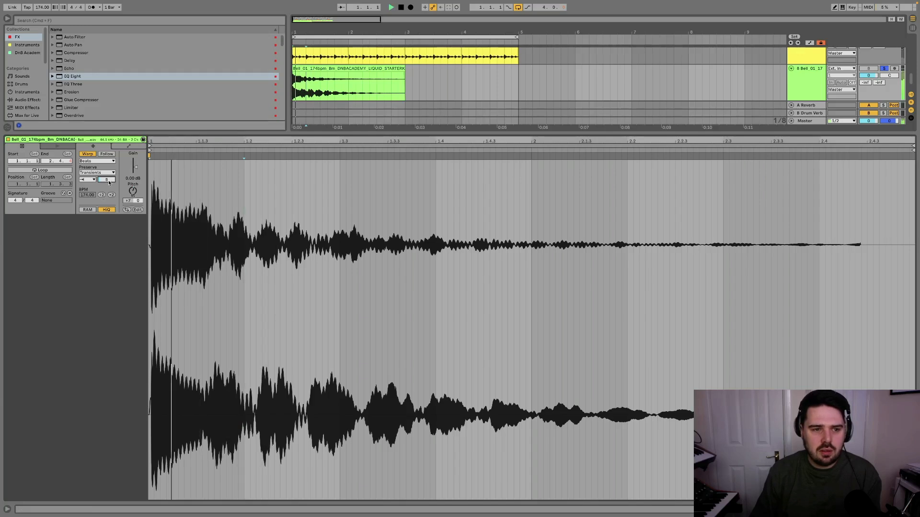
pyautogui.press('space')
pyautogui.press('space')
pyautogui.press('space')
pyautogui.press('space')
pyautogui.press('space')
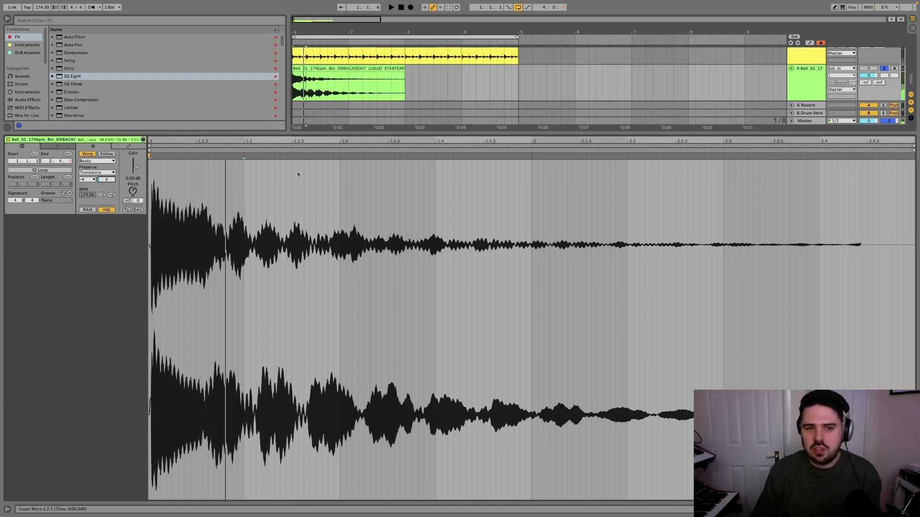
# Try adding several warp markers along the bell clip and play it back.
pyautogui.doubleClick(288, 204)
pyautogui.doubleClick(450, 190)
pyautogui.doubleClick(558, 190)
pyautogui.press('space')
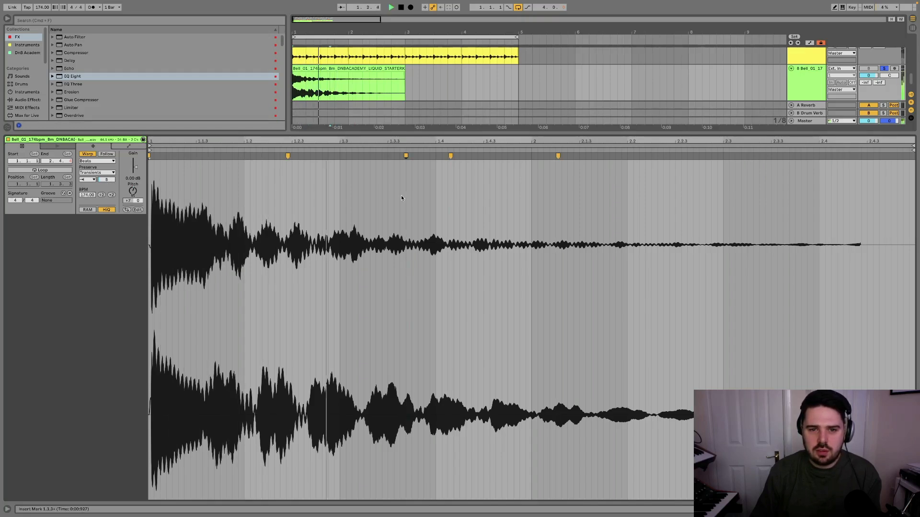
pyautogui.press('space')
pyautogui.moveTo(627, 200); pyautogui.dragTo(239, 196)
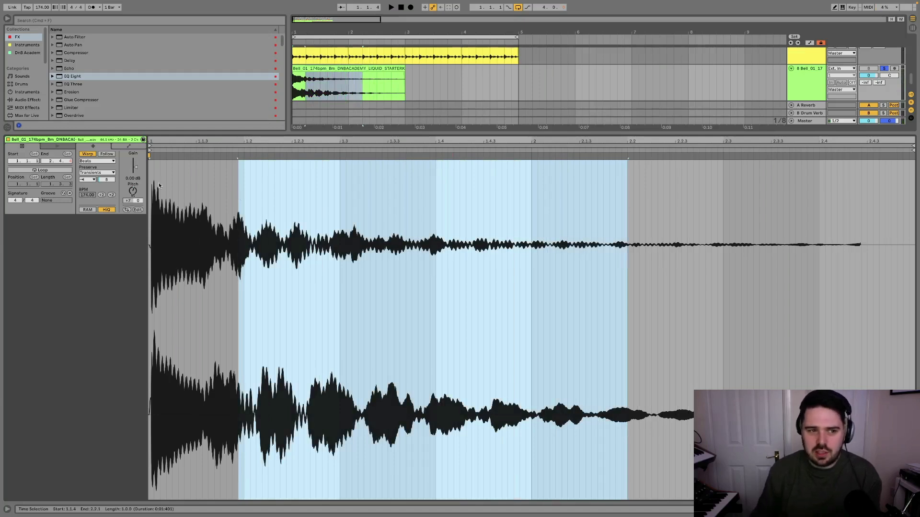
# Set the bell clip's transient envelope to 4 and raise track 8's send to the Reverb return.
pyautogui.click(105, 179)
pyautogui.write('5')
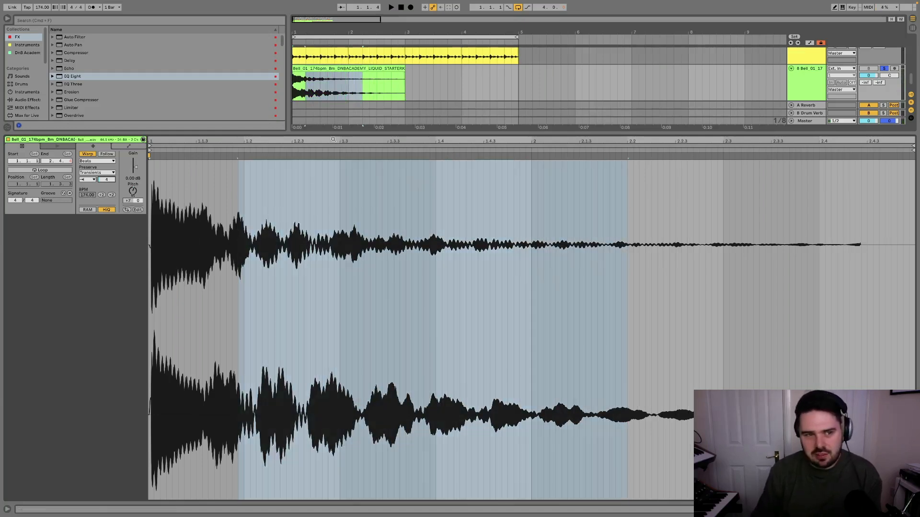
pyautogui.click(341, 68)
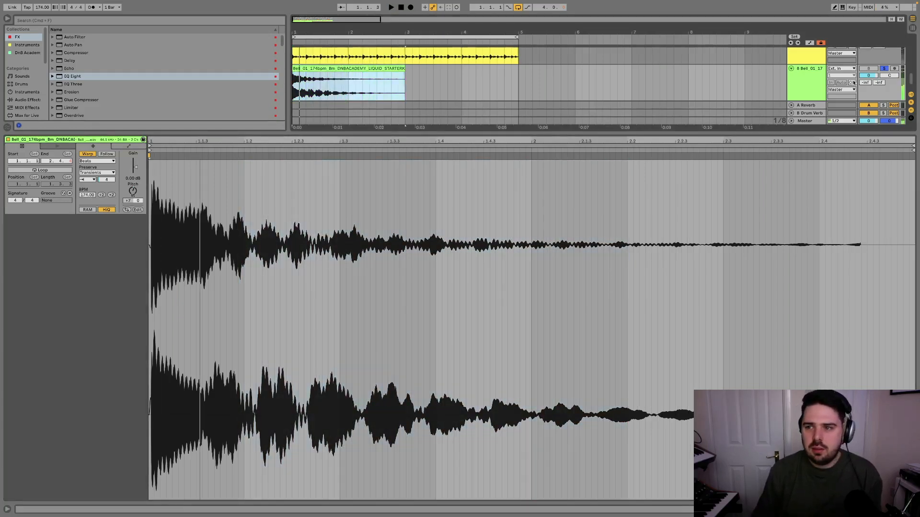
pyautogui.moveTo(861, 83); pyautogui.dragTo(861, 58)
pyautogui.press('space')
pyautogui.press('space')
pyautogui.press('space')
pyautogui.press('space')
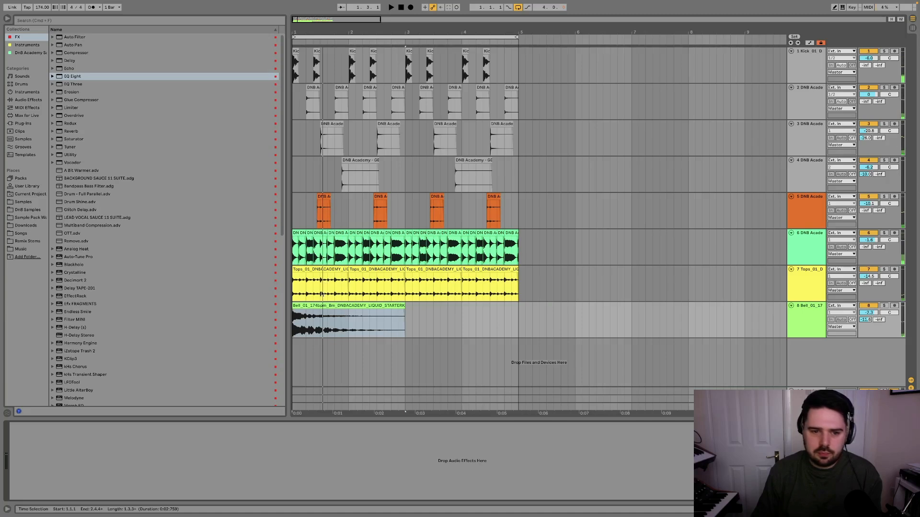
# Move the bell clip to about 2.1.3 on track 8 and trim its end to bar 4, checking by playback.
pyautogui.moveTo(319, 307); pyautogui.dragTo(371, 311)
pyautogui.click(263, 317)
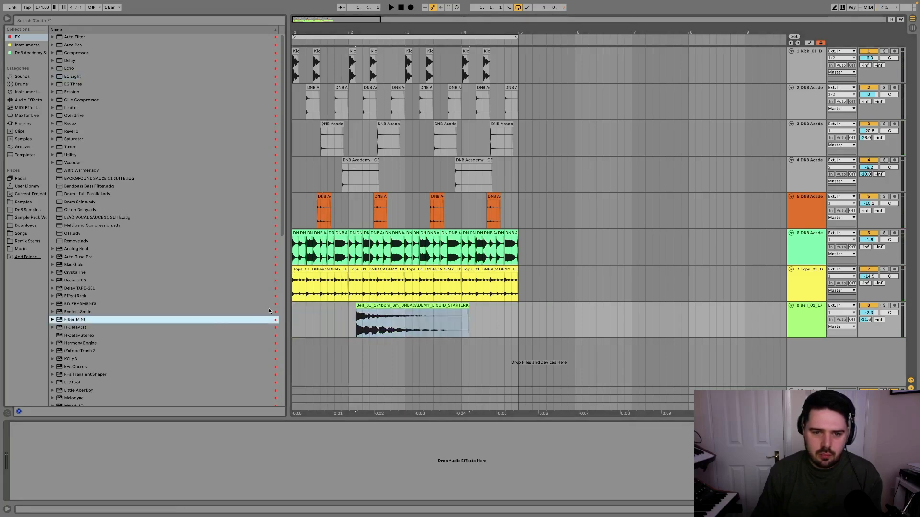
pyautogui.click(292, 321)
pyautogui.press('space')
pyautogui.click(294, 321)
pyautogui.press('space')
pyautogui.press('space')
pyautogui.moveTo(468, 314); pyautogui.dragTo(462, 315)
pyautogui.press('space')
# Add EQ Eight to track 8 with a low cut at about 440 Hz and set the track volume to about -3.8 dB.
pyautogui.click(817, 320)
pyautogui.doubleClick(72, 76)
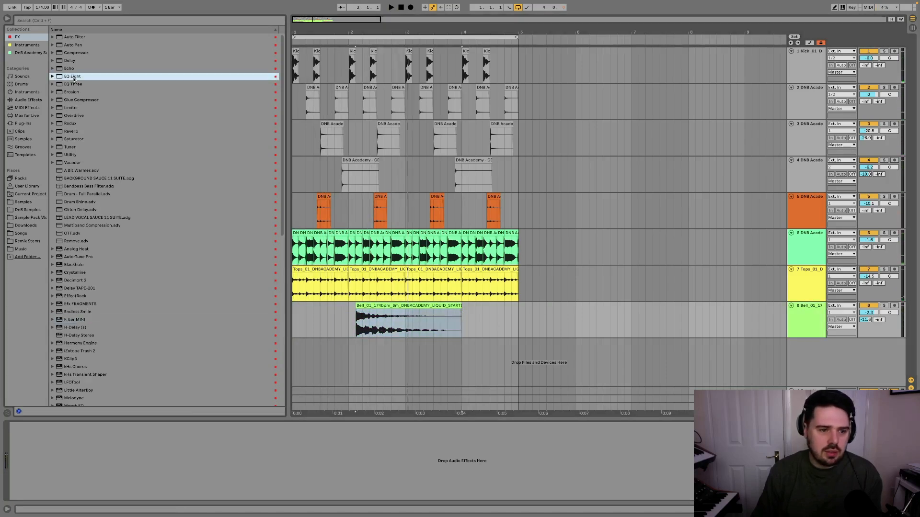
pyautogui.press('space')
pyautogui.click(42, 488)
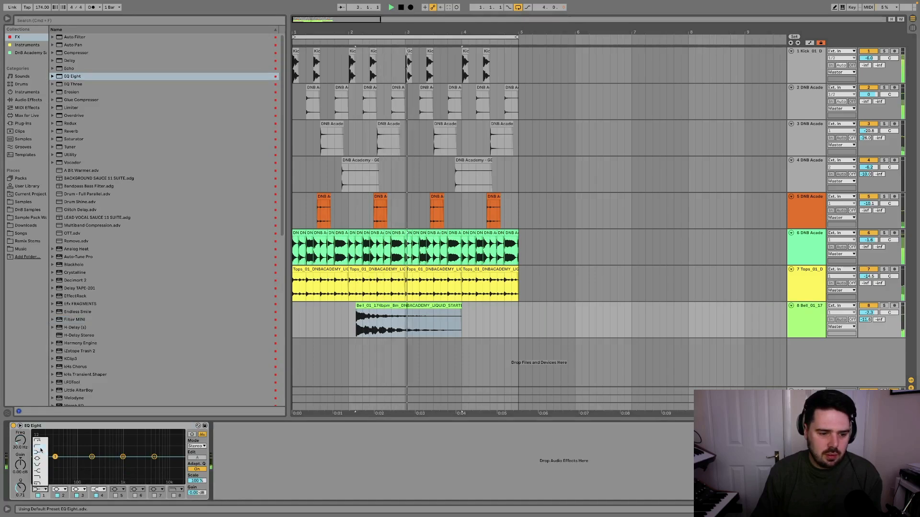
pyautogui.click(37, 447)
pyautogui.moveTo(56, 461); pyautogui.dragTo(107, 462)
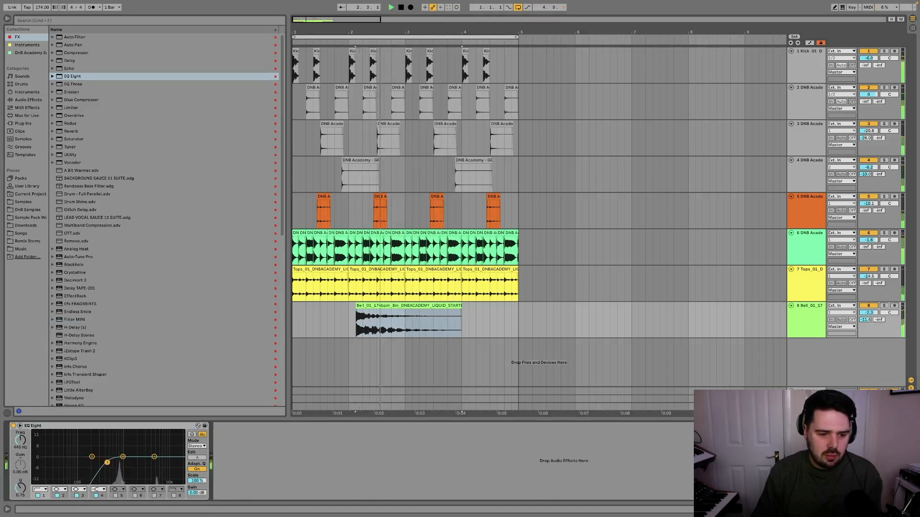
pyautogui.moveTo(866, 314); pyautogui.dragTo(866, 316)
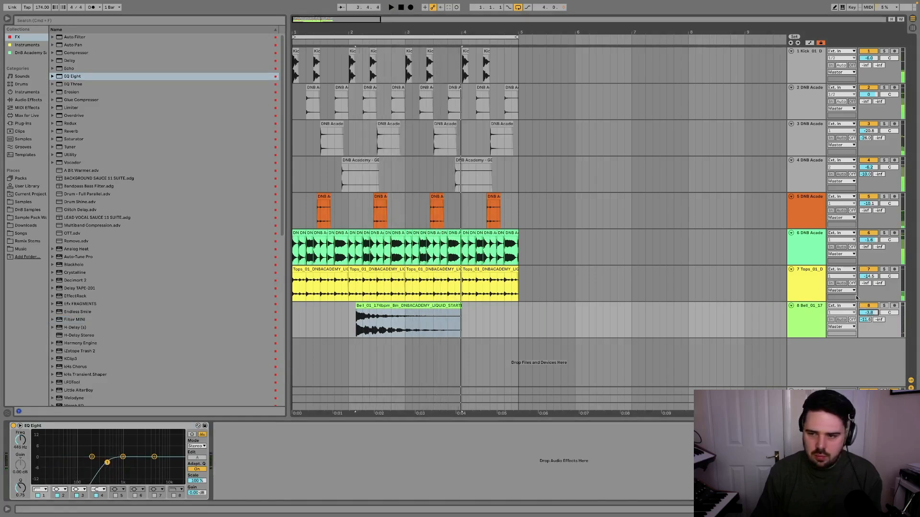
pyautogui.press('space')
pyautogui.click(810, 272)
pyautogui.keyDown('shift'); pyautogui.click(810, 252); pyautogui.keyUp('shift')
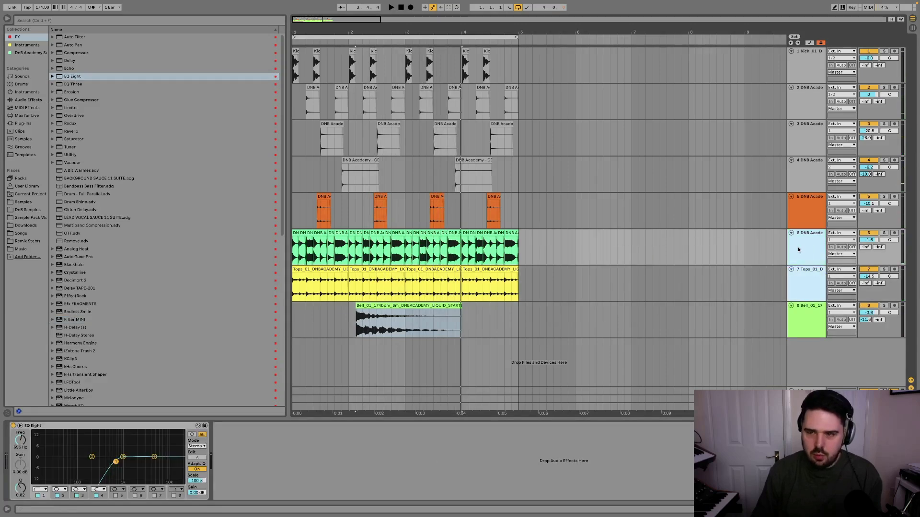
pyautogui.click(798, 286)
pyautogui.scroll(5, 447, 145)
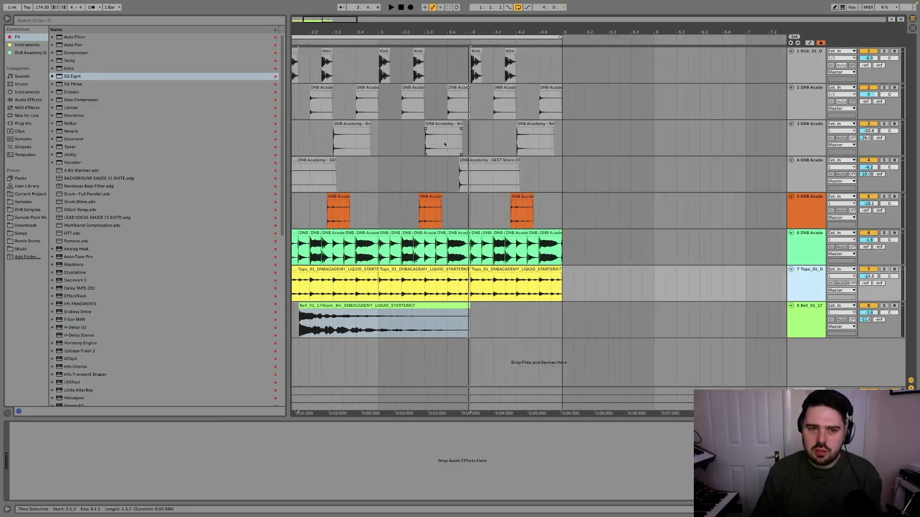
pyautogui.click(808, 316)
pyautogui.click(803, 150)
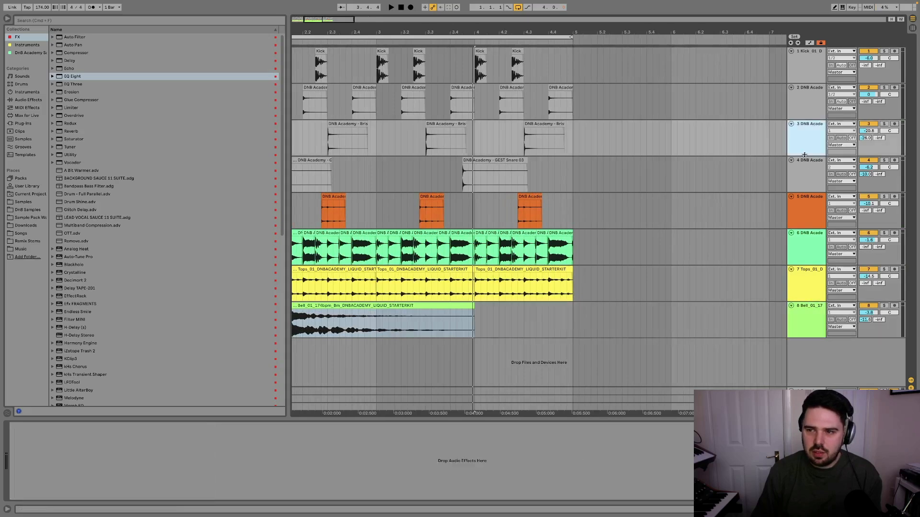
pyautogui.press('super+g')
pyautogui.press('space')
pyautogui.scroll(-5, 748, 156)
pyautogui.press('space')
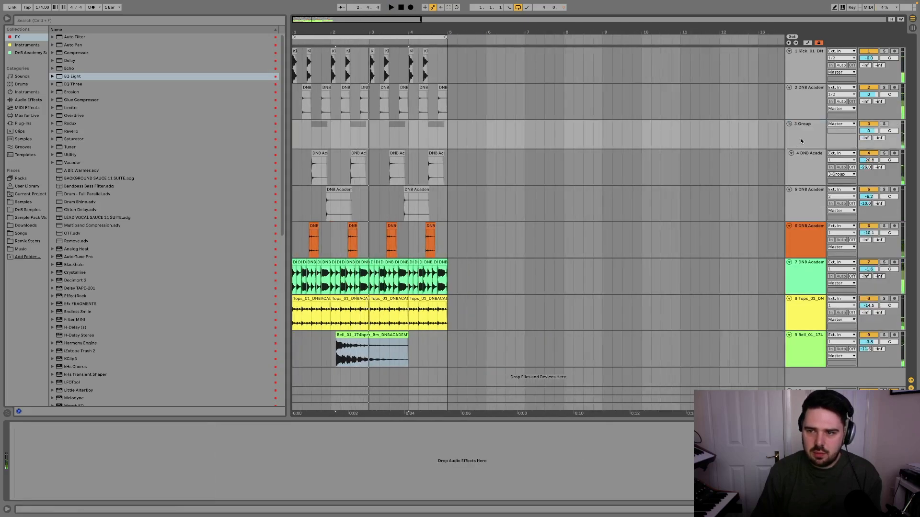
pyautogui.click(801, 140)
pyautogui.press('super+shift+g')
# Group tracks 3 to 8 and name the group Tops.
pyautogui.click(810, 295)
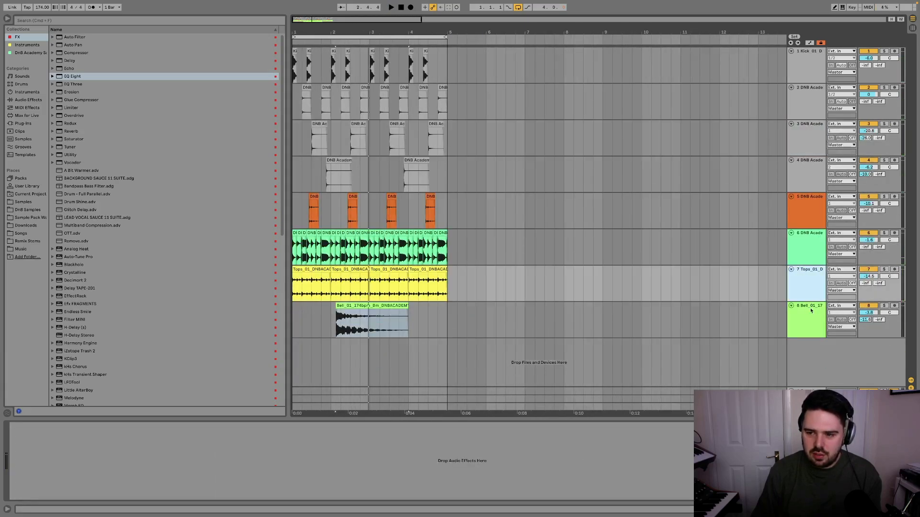
pyautogui.click(811, 322)
pyautogui.keyDown('shift'); pyautogui.click(807, 153); pyautogui.keyUp('shift')
pyautogui.press('super+g')
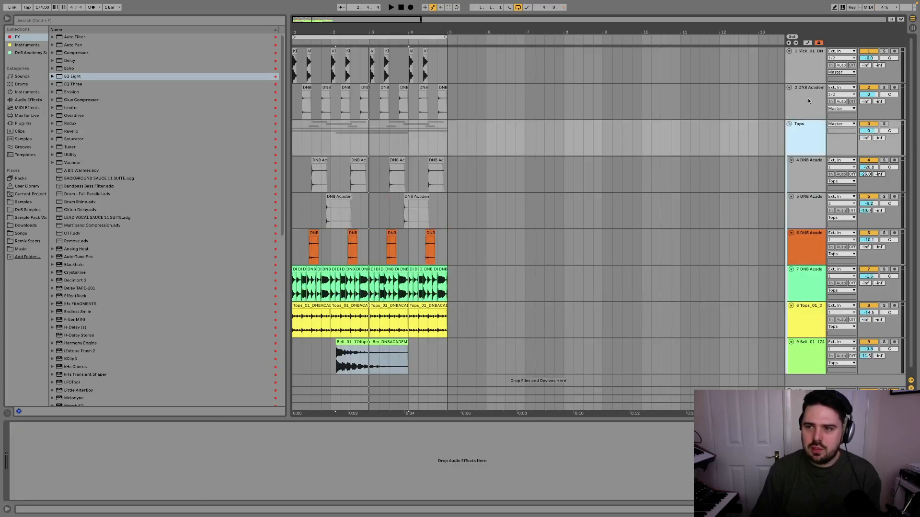
# Rename track 2 as Snare and track 1 as Kick.
pyautogui.click(807, 101)
pyautogui.press('super+r')
pyautogui.click(804, 69)
pyautogui.press('super+r')
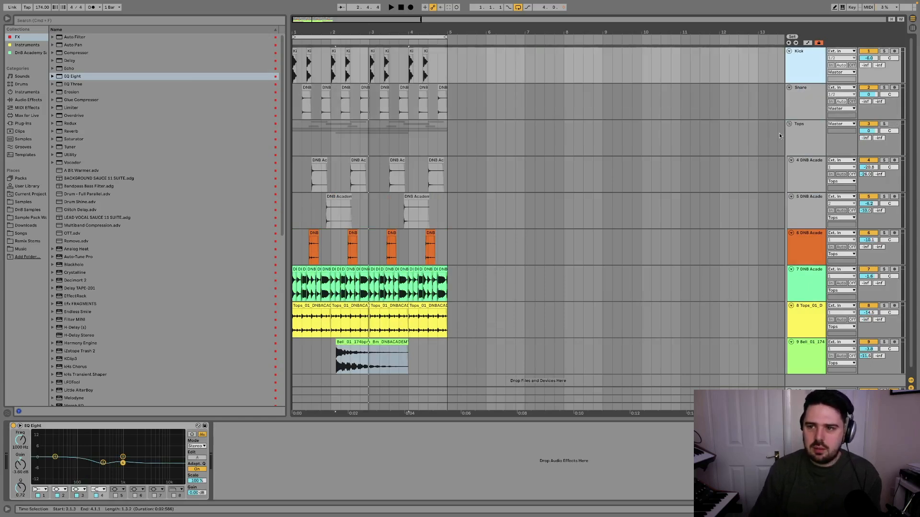
# Fold the Tops group, group it with the Kick and Snare tracks, and name the new group Drums.
pyautogui.click(788, 124)
pyautogui.keyDown('shift'); pyautogui.click(813, 126); pyautogui.keyUp('shift')
pyautogui.press('super+g')
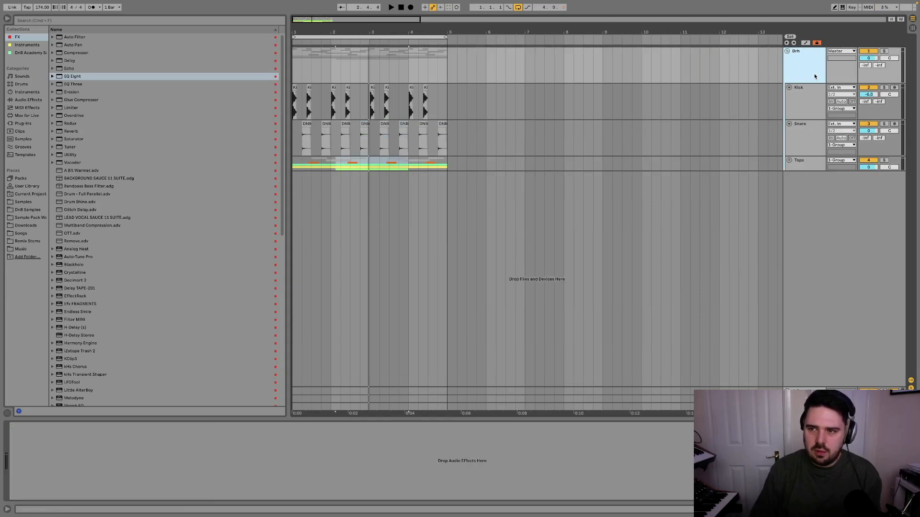
pyautogui.press('space')
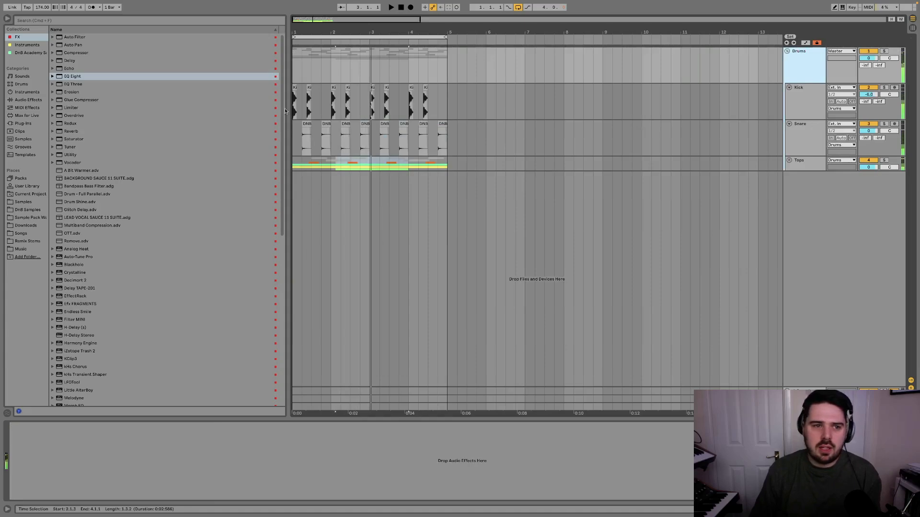
# Add Utility to the Tops group and show the automation lane for its gain.
pyautogui.press('w')
pyautogui.press('Tab')
pyautogui.press('Tab')
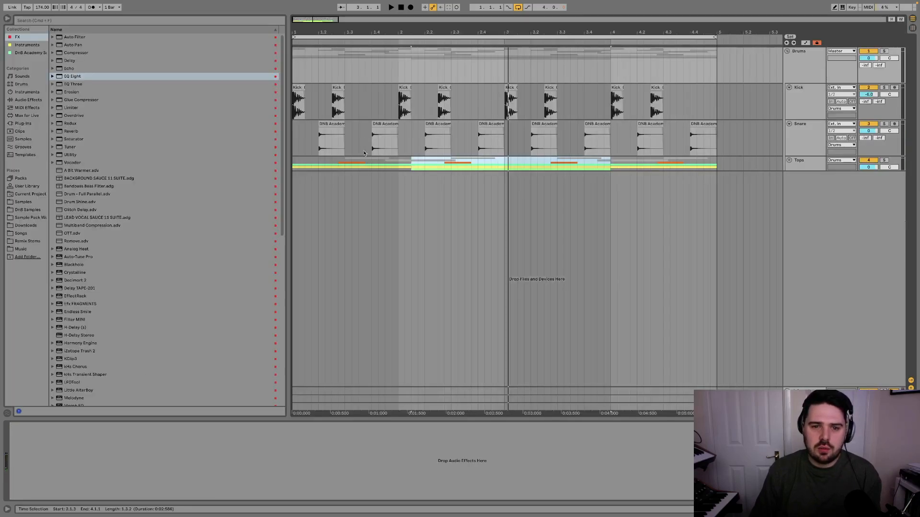
pyautogui.click(812, 167)
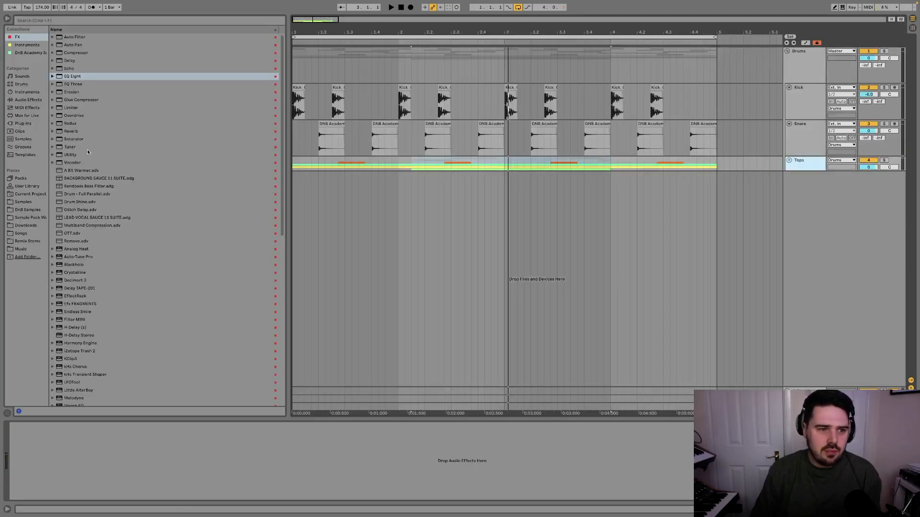
pyautogui.moveTo(71, 156); pyautogui.dragTo(426, 166)
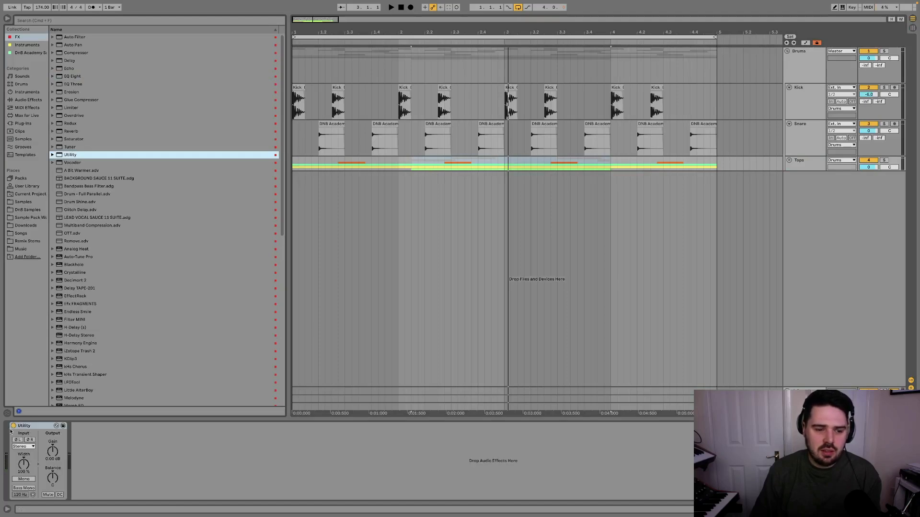
pyautogui.rightClick(57, 455)
pyautogui.click(77, 459)
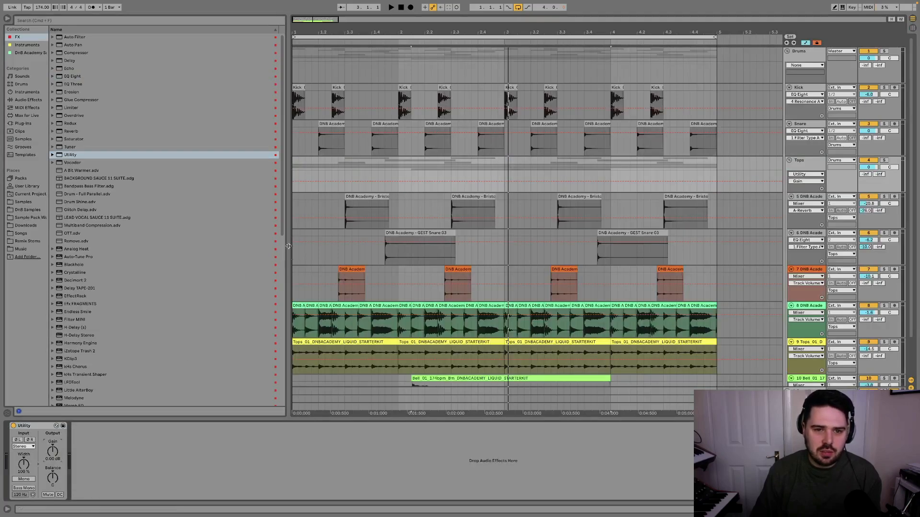
# Insert rising ramp shapes in the Tops Utility gain automation at bar 1's kicks and shorter ones at its snares.
pyautogui.click(297, 177)
pyautogui.rightClick(297, 177)
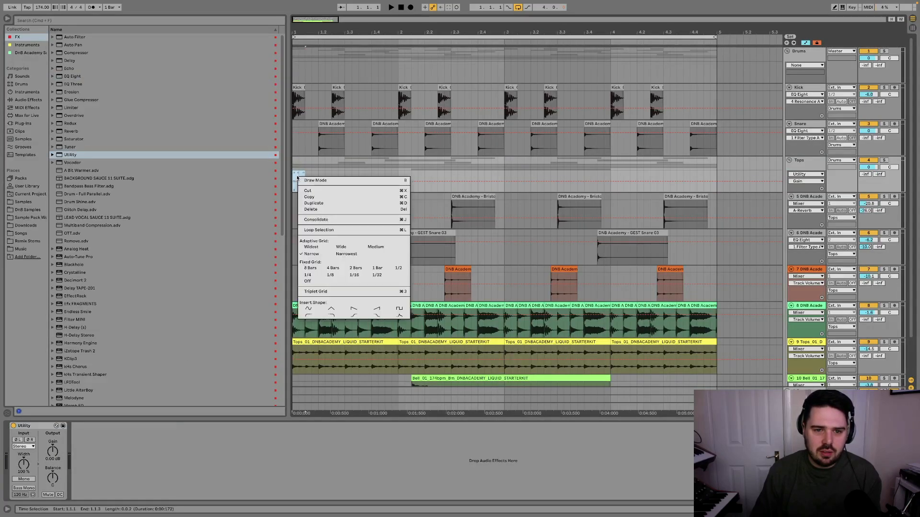
pyautogui.click(344, 310)
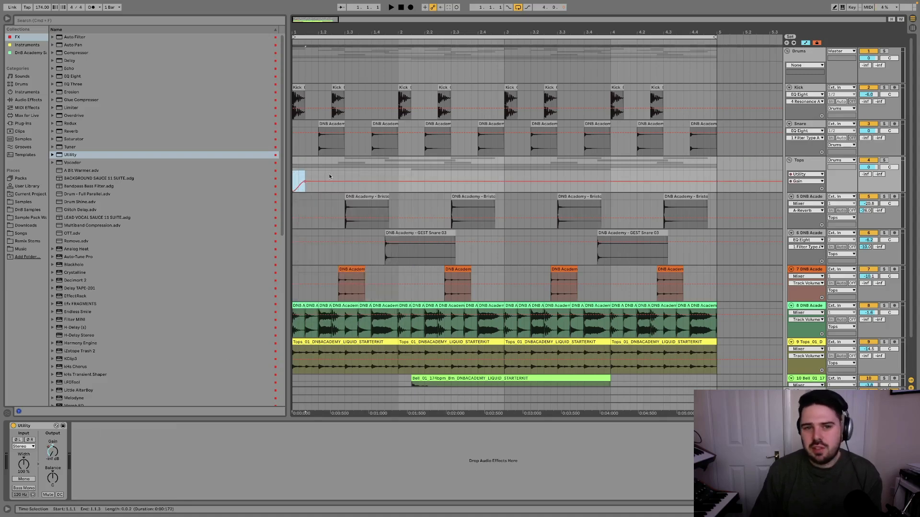
pyautogui.scroll(5, 302, 178)
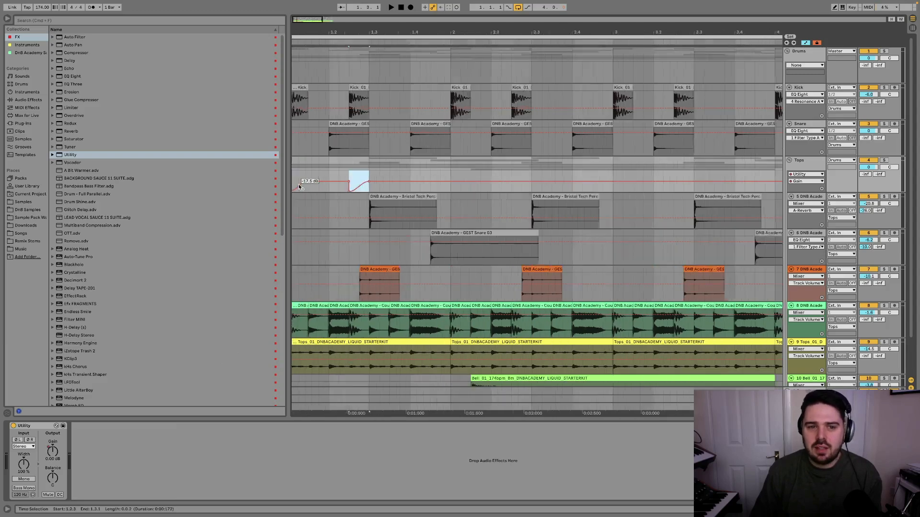
pyautogui.click(299, 178)
pyautogui.press('space')
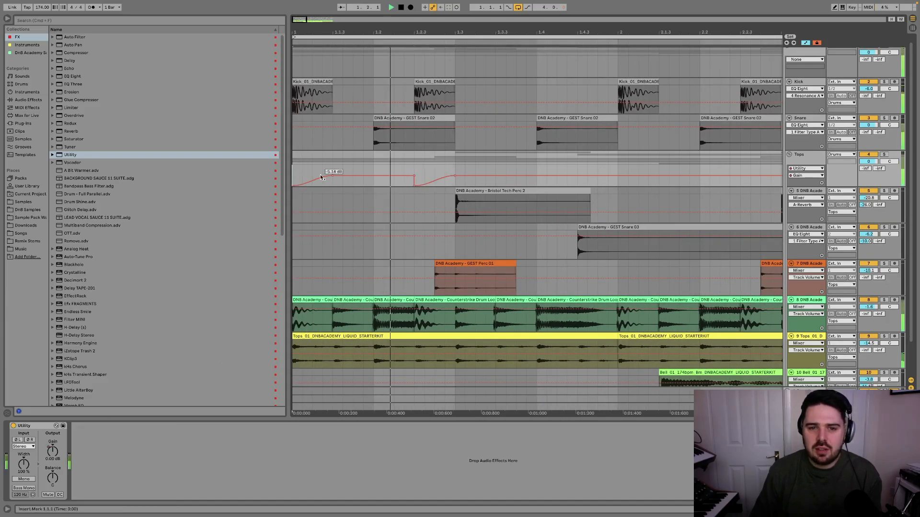
pyautogui.rightClick(377, 168)
pyautogui.click(432, 331)
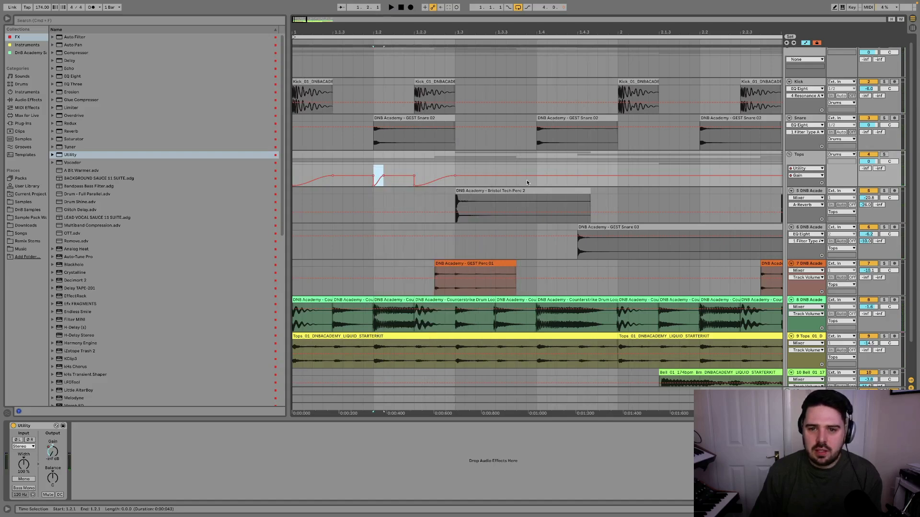
# Duplicate bar 1's Utility gain automation across bars 2 to 4, check it by playback, and hide the automation lanes.
pyautogui.moveTo(615, 167); pyautogui.dragTo(293, 175)
pyautogui.press('-')
pyautogui.press('-')
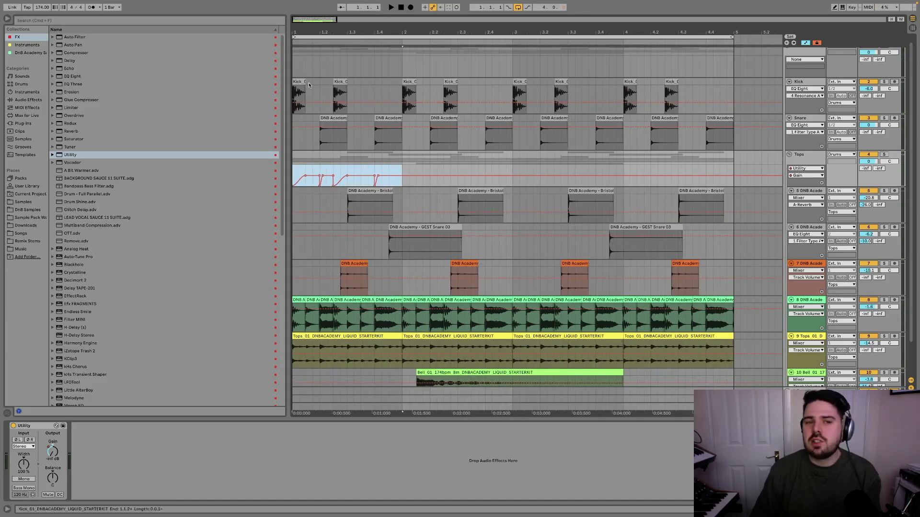
pyautogui.press('super+d')
pyautogui.press('super+d')
pyautogui.press('super+d')
pyautogui.press('space')
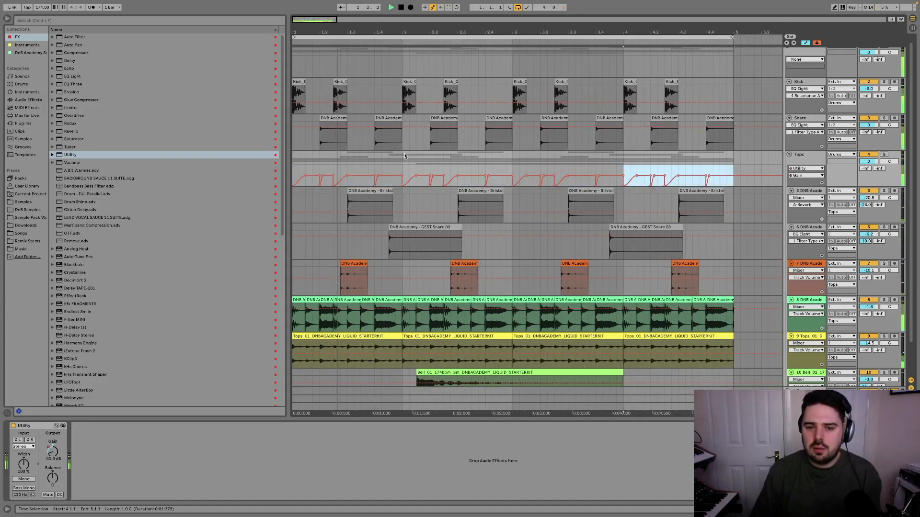
pyautogui.press('a')
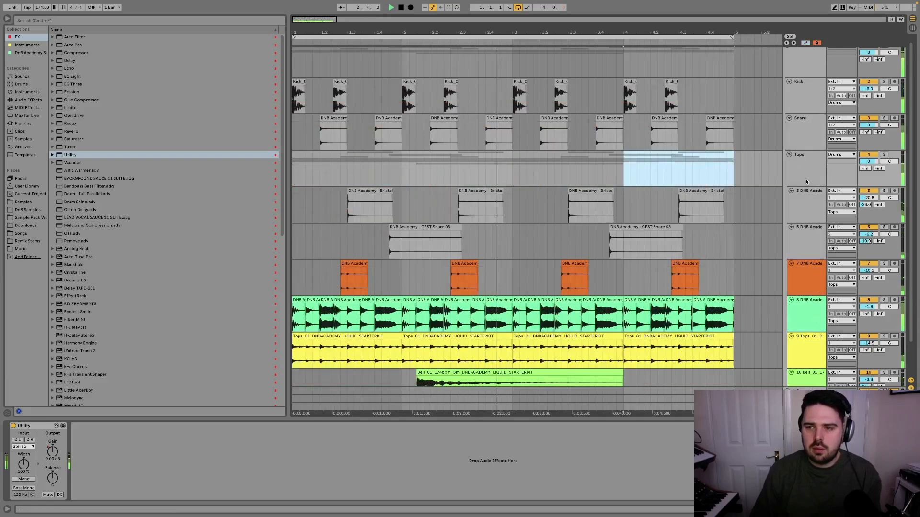
# Add kHs Transient Shaper to the Tops group, adjusting its sustain and setting pump to about 16%.
pyautogui.click(796, 168)
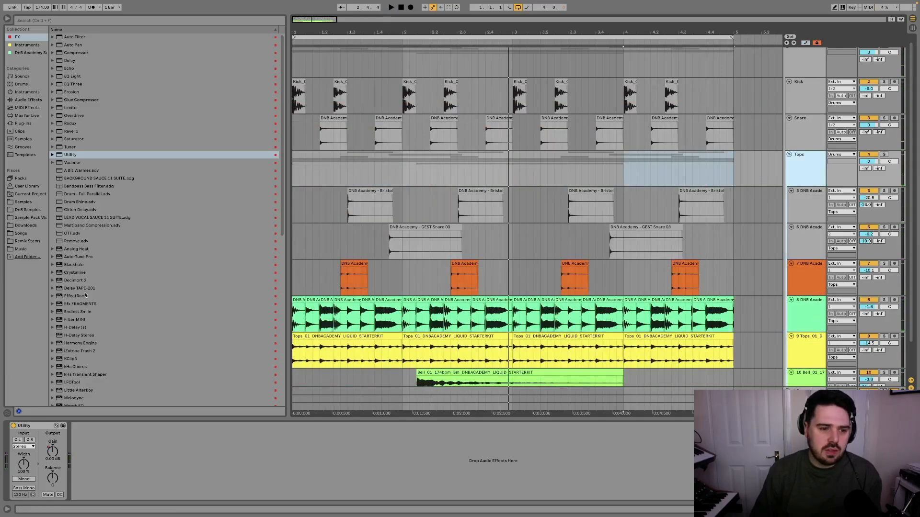
pyautogui.scroll(-5, 86, 296)
pyautogui.click(90, 254)
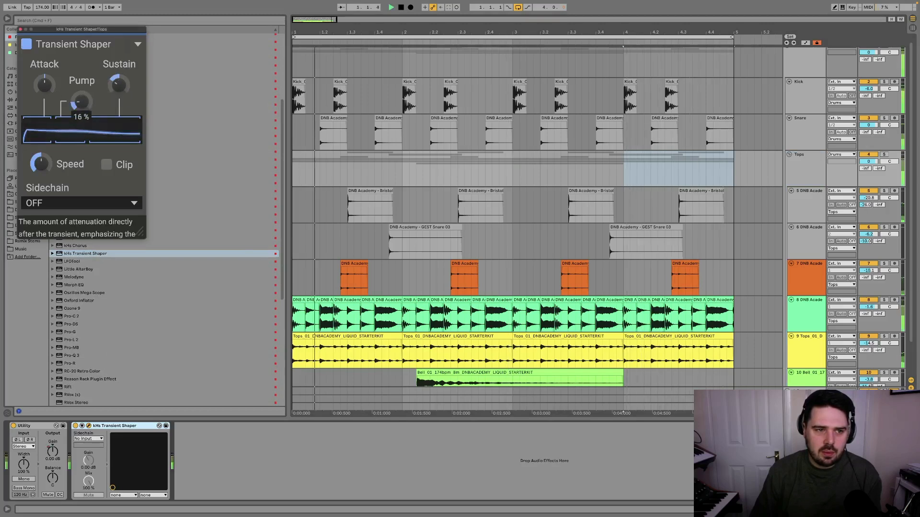
pyautogui.moveTo(93, 30); pyautogui.dragTo(512, 207)
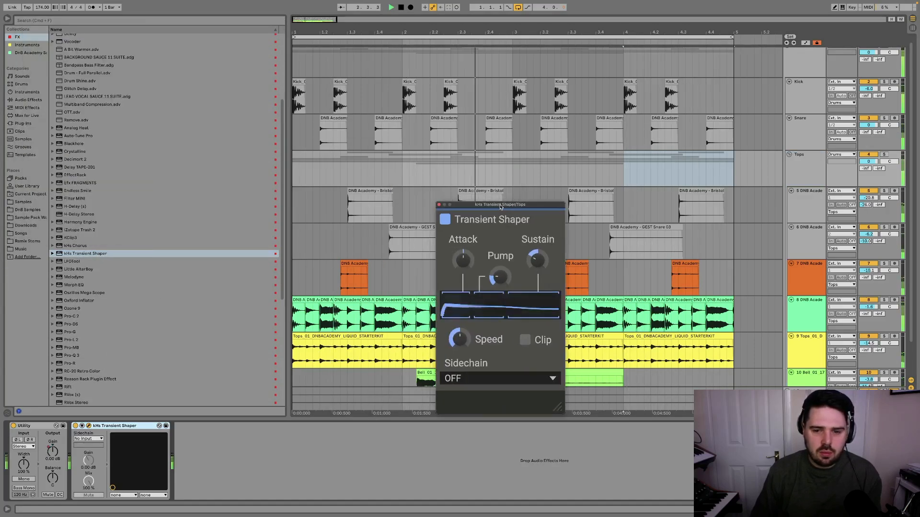
pyautogui.click(439, 206)
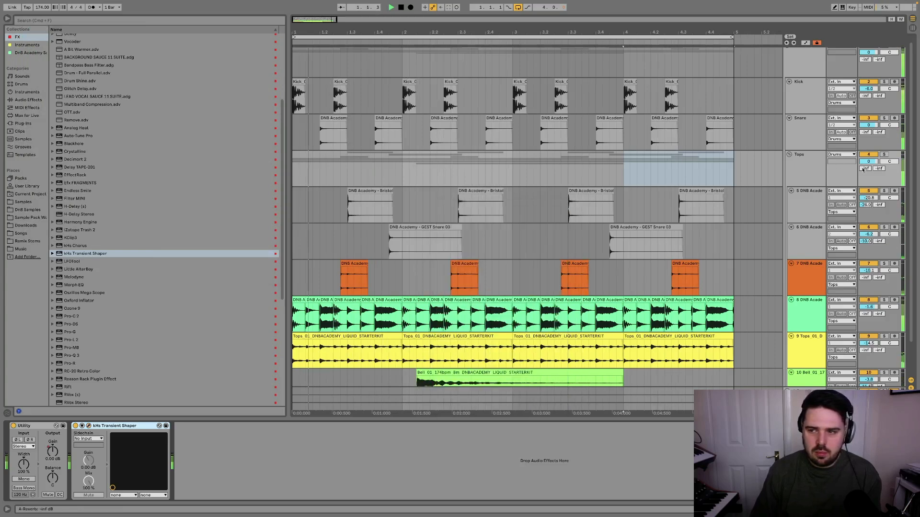
# Fold the Tops group and add EQ Eight to it with a low cut at about 167 Hz and a high cut at about 18 kHz.
pyautogui.click(789, 154)
pyautogui.scroll(5, 79, 115)
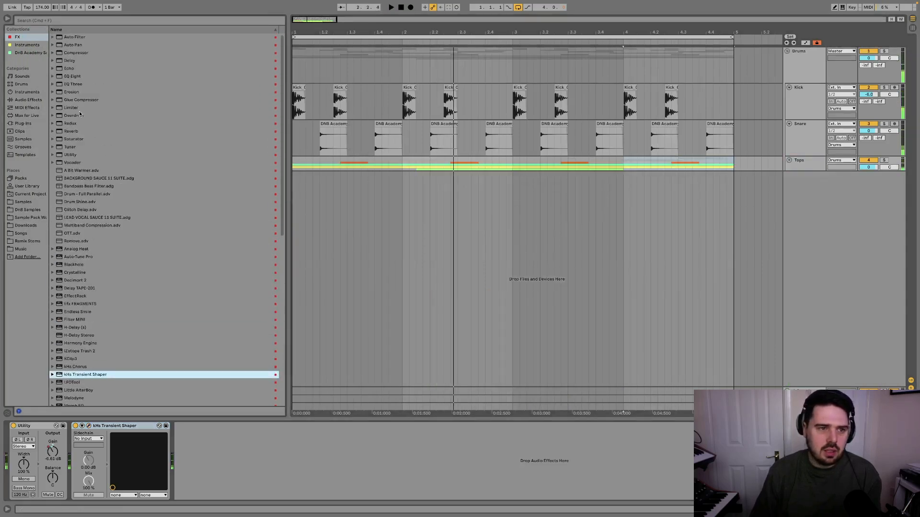
pyautogui.doubleClick(75, 76)
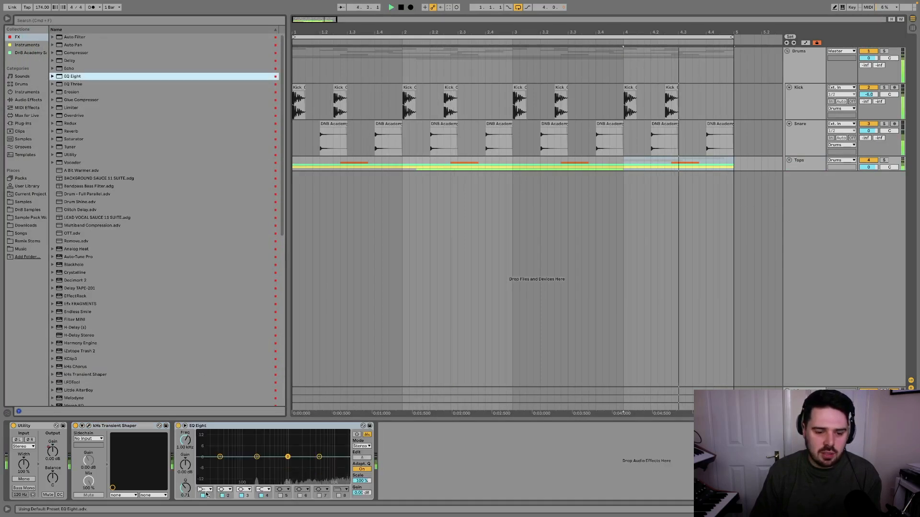
pyautogui.click(206, 489)
pyautogui.click(203, 447)
pyautogui.moveTo(220, 462); pyautogui.dragTo(253, 463)
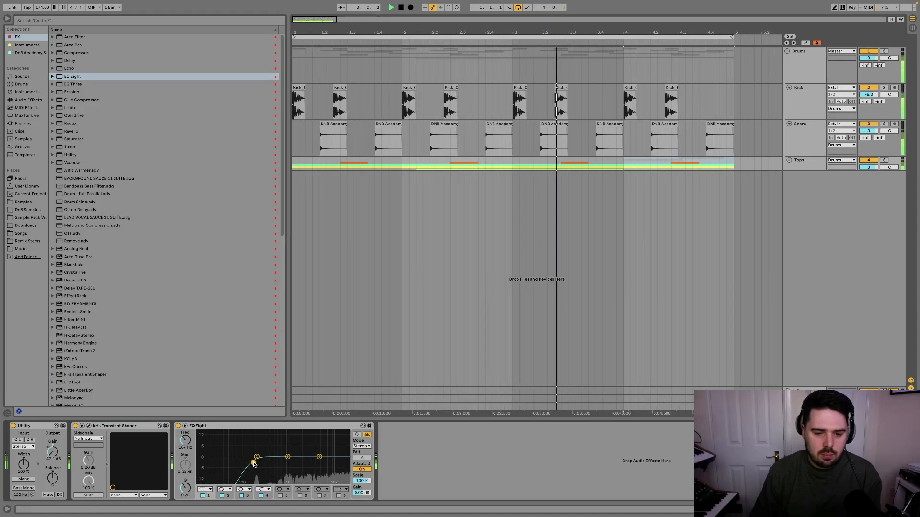
pyautogui.click(338, 495)
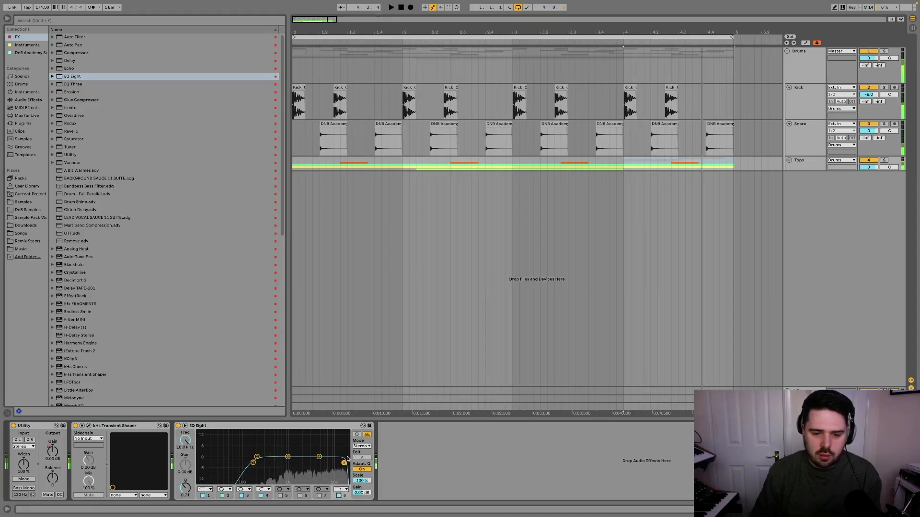
pyautogui.press('space')
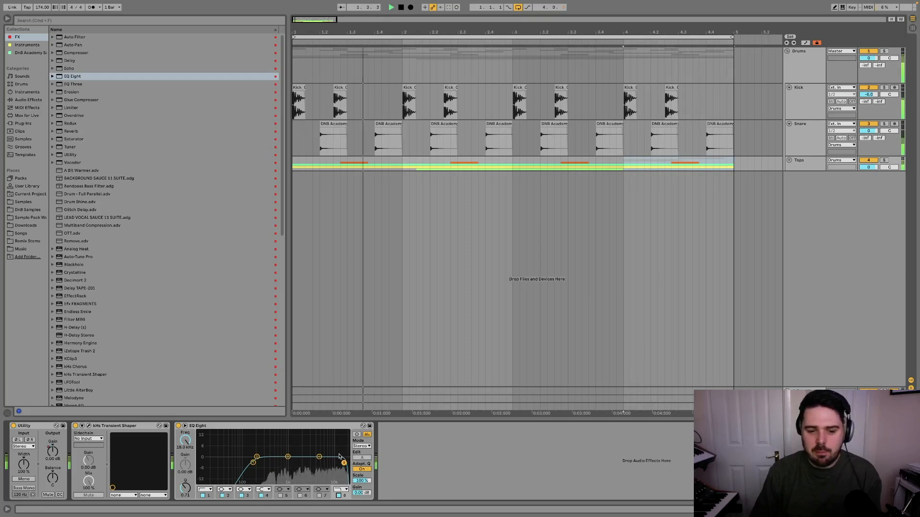
# Add Glue Compressor to the Drums group with threshold about -15.3 dB, soft clip on and makeup about 9.8 dB.
pyautogui.click(813, 165)
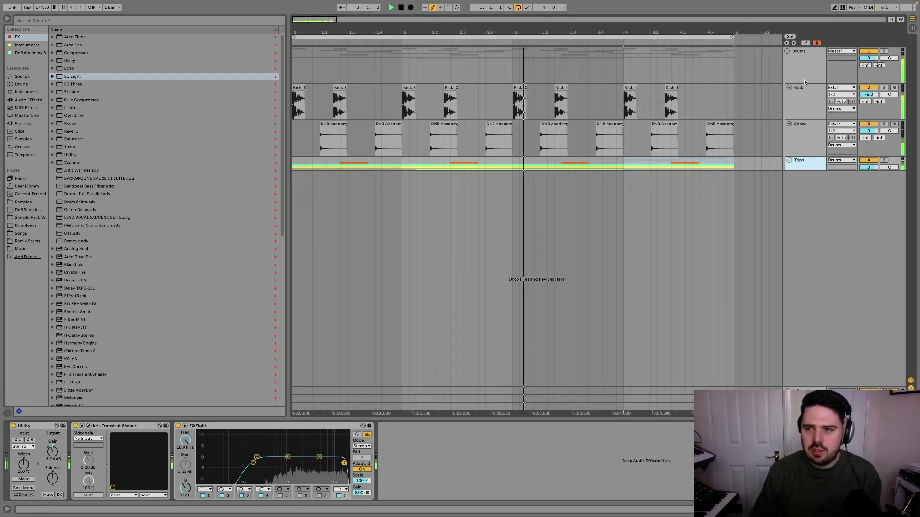
pyautogui.click(805, 67)
pyautogui.doubleClick(88, 98)
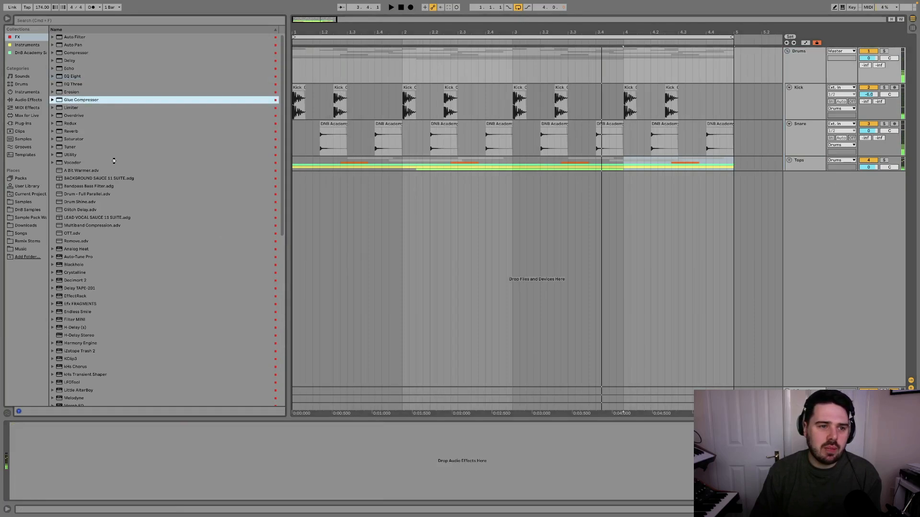
pyautogui.click(57, 483)
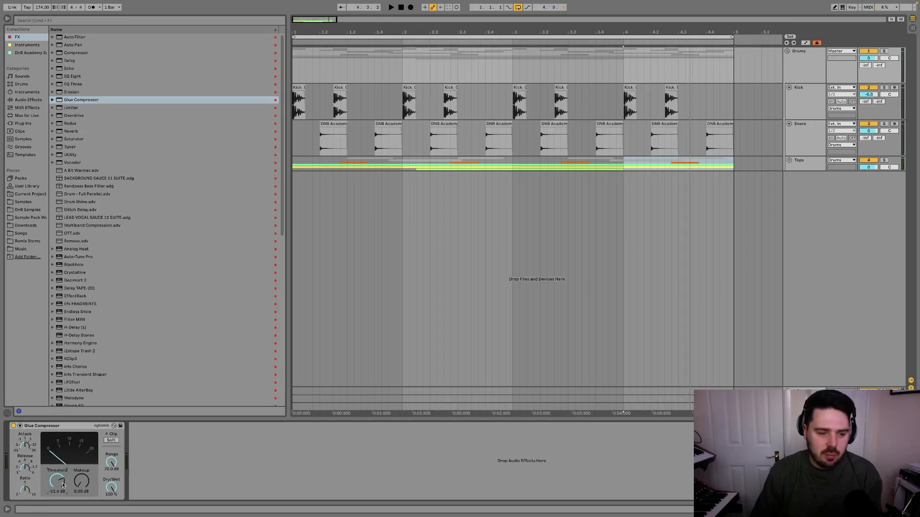
pyautogui.press('space')
pyautogui.moveTo(60, 485); pyautogui.dragTo(60, 494)
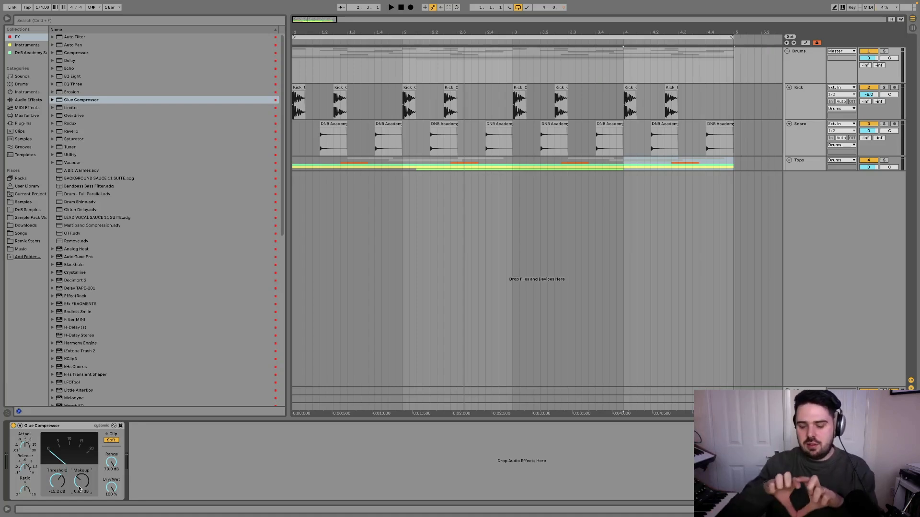
pyautogui.press('space')
pyautogui.moveTo(79, 489); pyautogui.dragTo(79, 471)
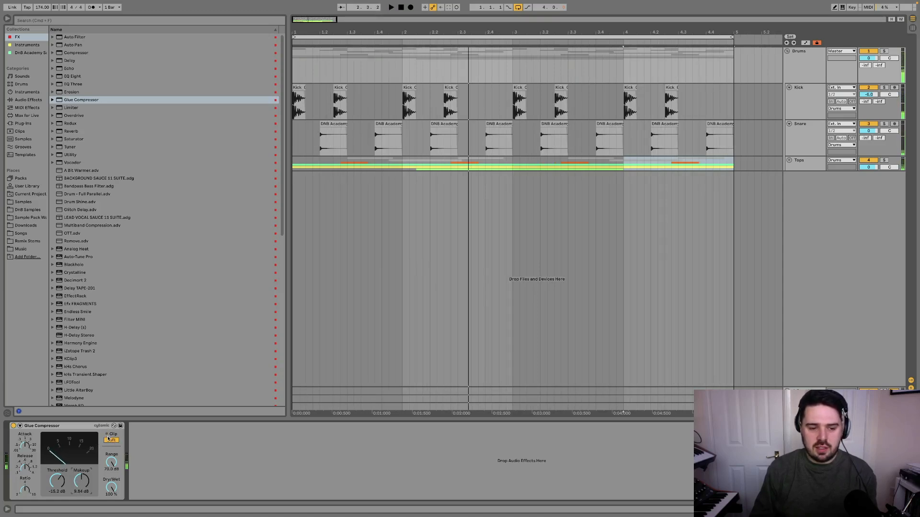
pyautogui.press('space')
# Balance Tops to about -3.2 dB, Kick to about -8.3 dB and Snare to 0 dB, and raise the Drums Glue Compressor's makeup gain.
pyautogui.scroll(-5, 553, 160)
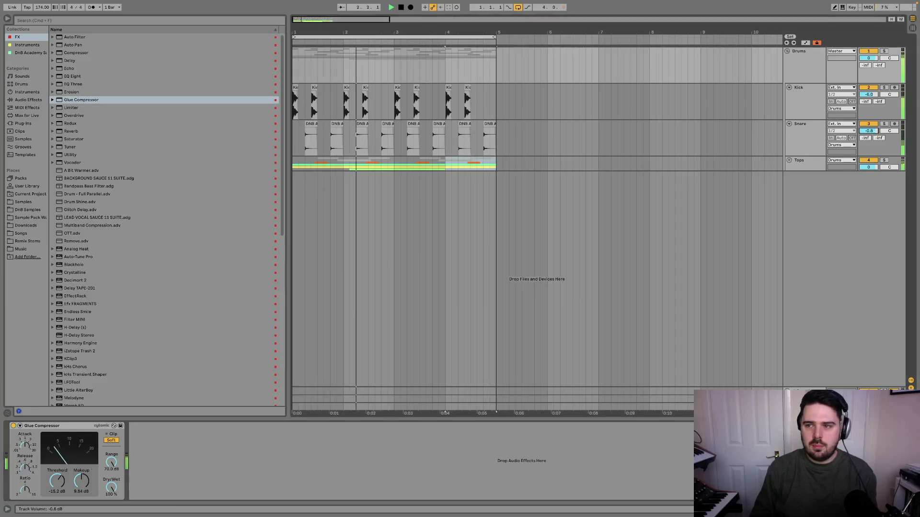
pyautogui.press('Tab')
pyautogui.press('space')
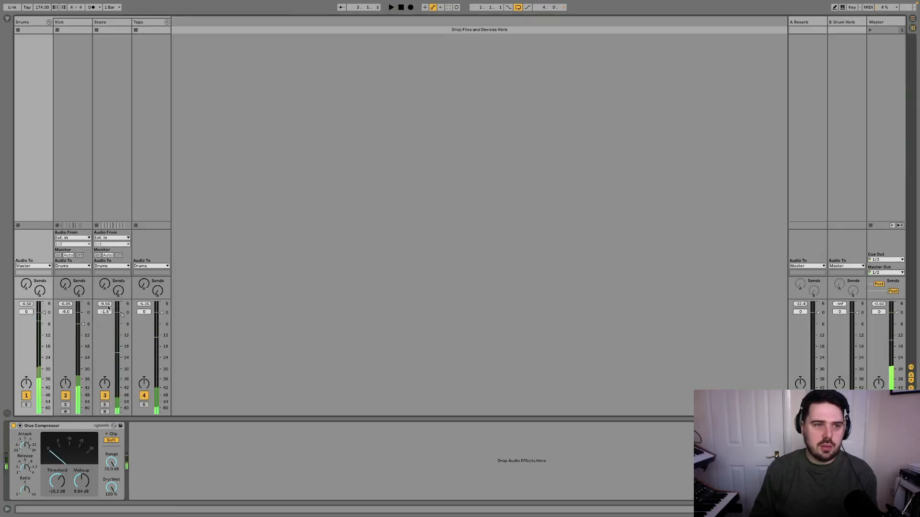
pyautogui.press('space')
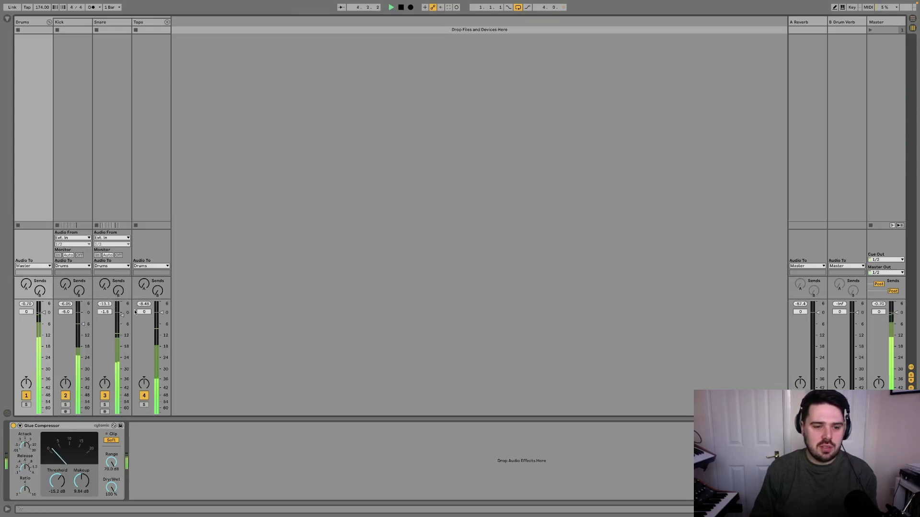
pyautogui.moveTo(145, 312); pyautogui.dragTo(144, 321)
pyautogui.moveTo(83, 321); pyautogui.dragTo(83, 329)
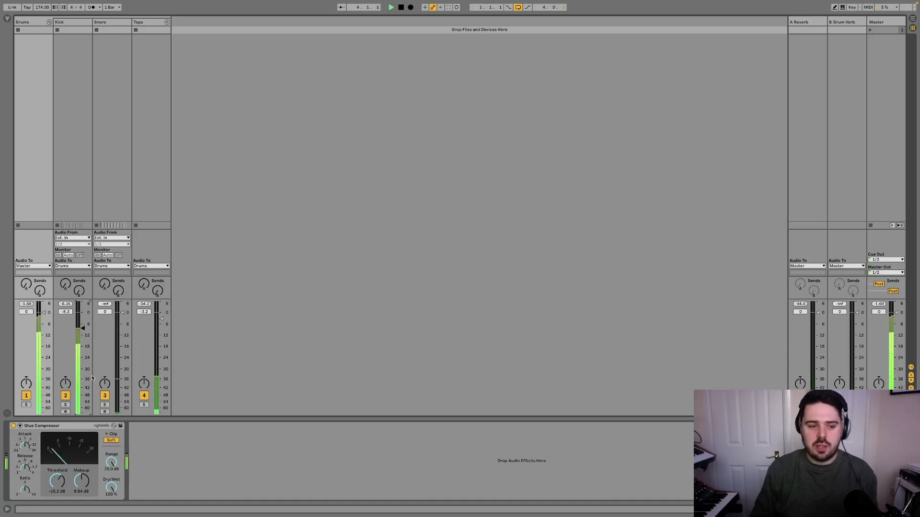
pyautogui.moveTo(80, 479); pyautogui.dragTo(80, 473)
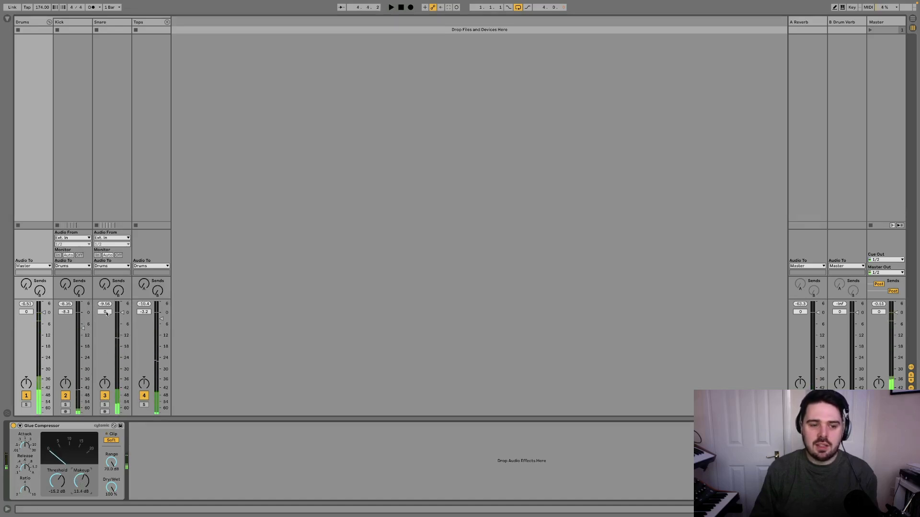
pyautogui.click(68, 427)
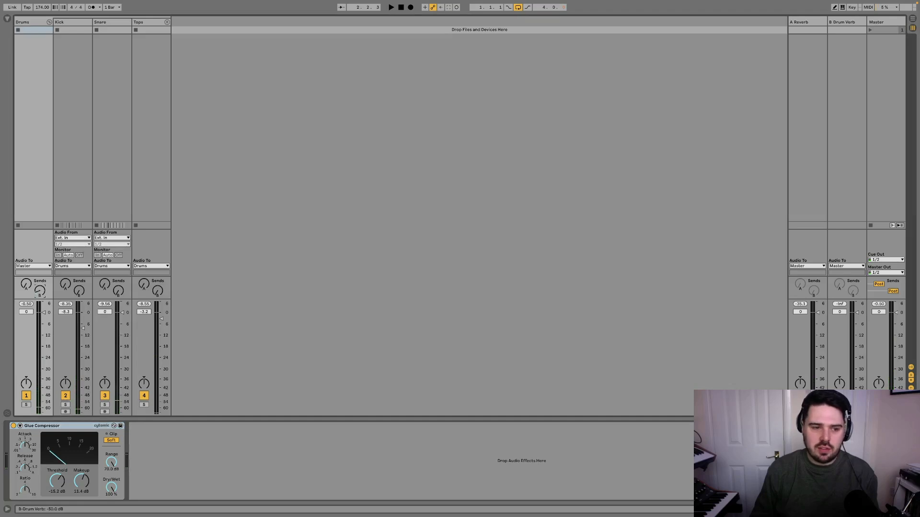
# Raise the Drums group's send to the B Drum Verb return while the loop plays.
pyautogui.press('space')
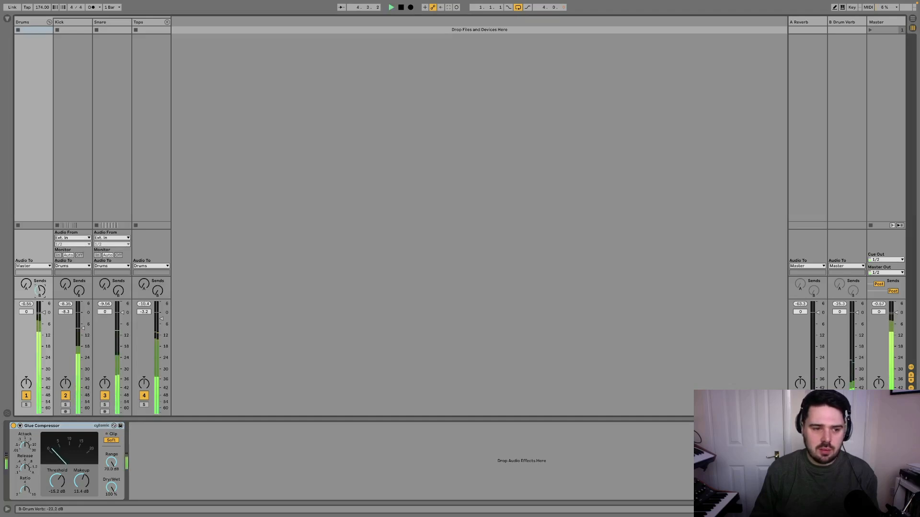
pyautogui.moveTo(40, 291); pyautogui.dragTo(40, 286)
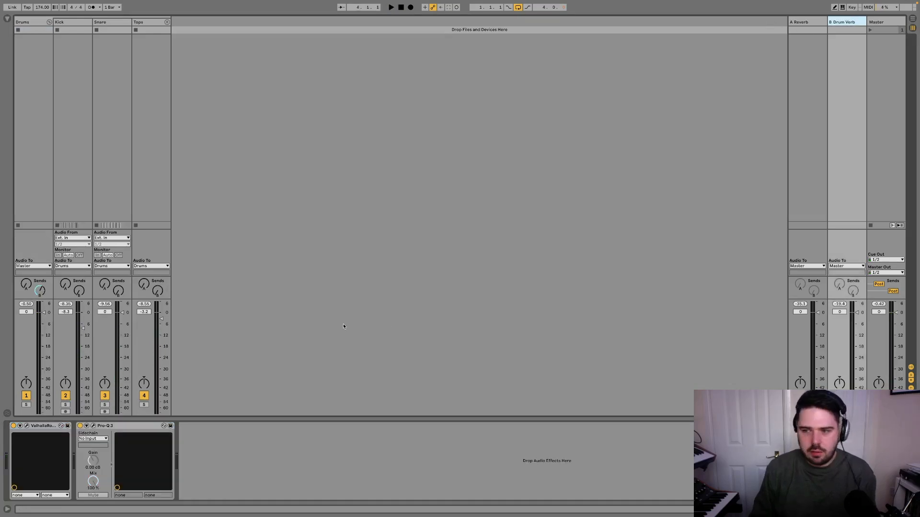
# Examine the ValhallaRoom reverb settings on the B Drum Verb return, audition the drums through it, and close the plug-in window.
pyautogui.click(26, 426)
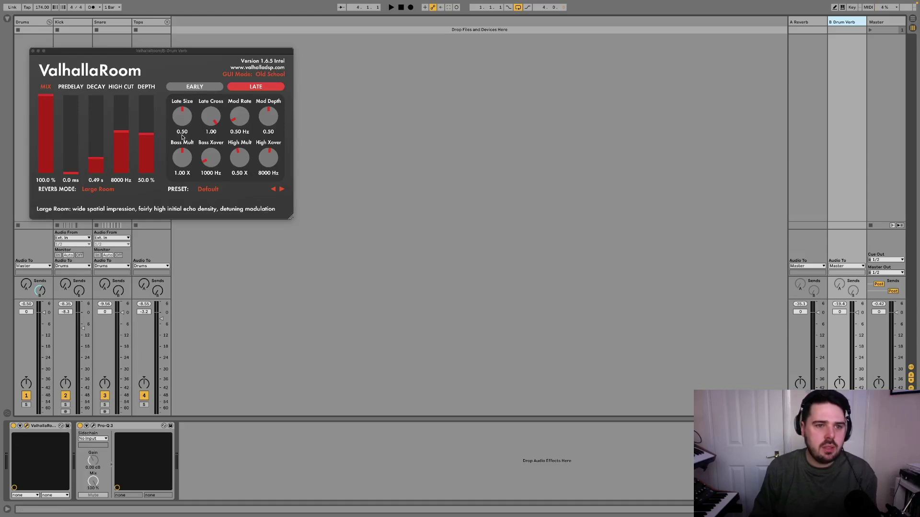
pyautogui.moveTo(177, 47); pyautogui.dragTo(493, 90)
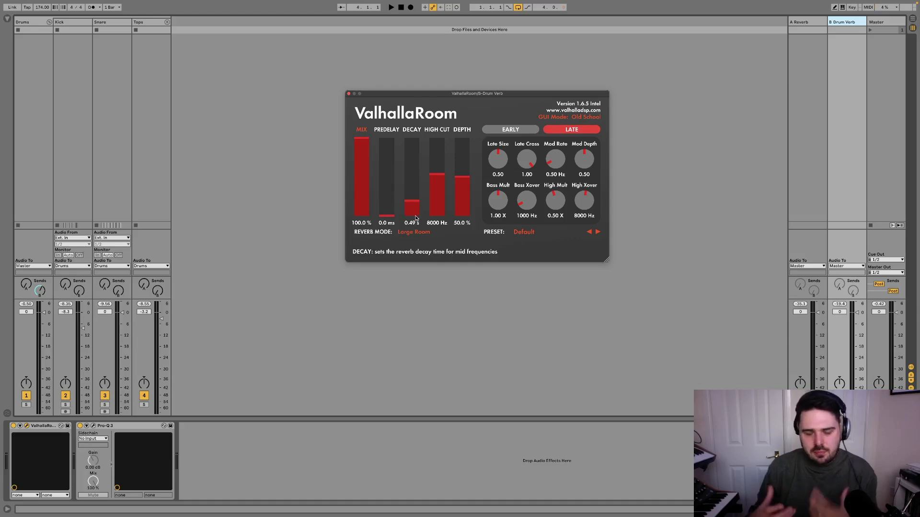
pyautogui.click(387, 275)
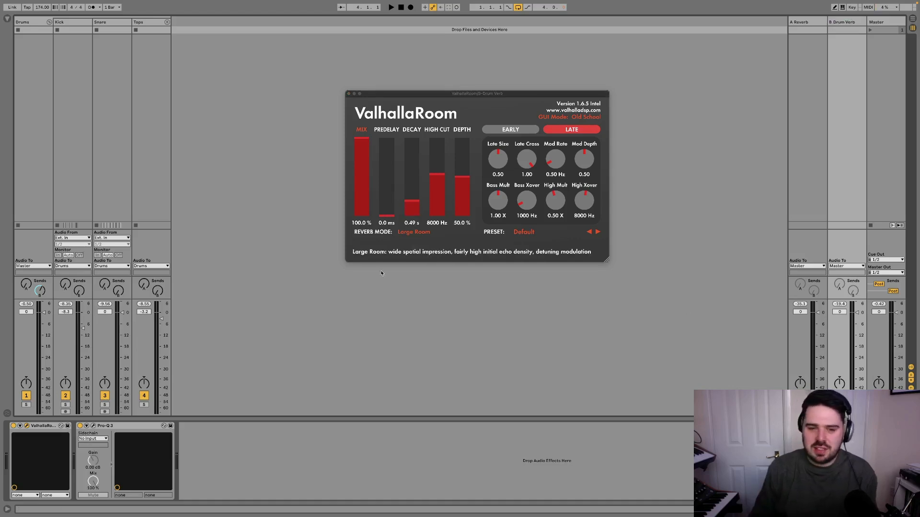
pyautogui.press('space')
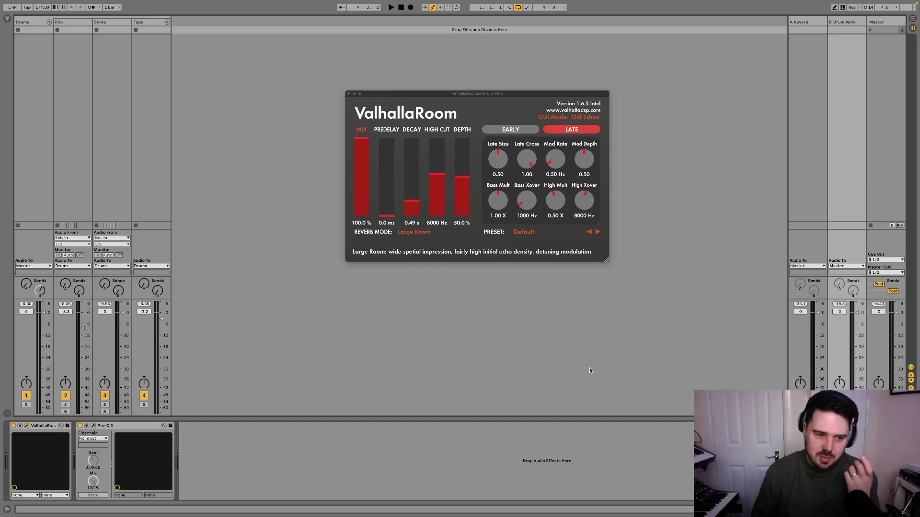
pyautogui.press('space')
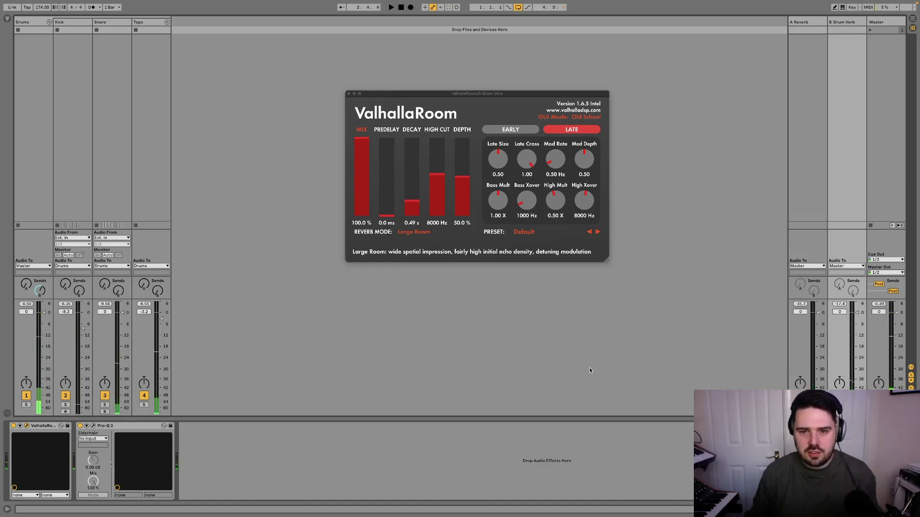
pyautogui.click(348, 94)
# Return to the Arrangement and place the insert marker on the Drums group just after the end of bar 4.
pyautogui.press('Tab')
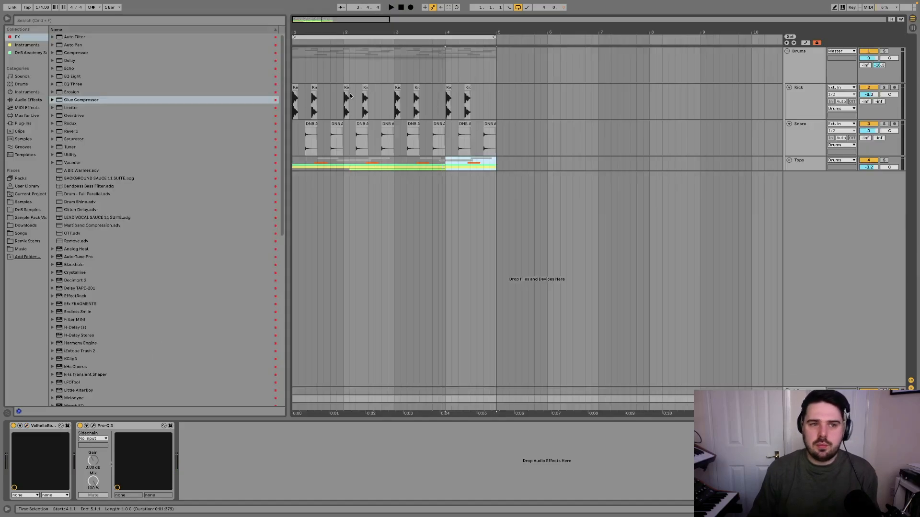
pyautogui.click(499, 70)
pyautogui.click(430, 71)
pyautogui.click(513, 75)
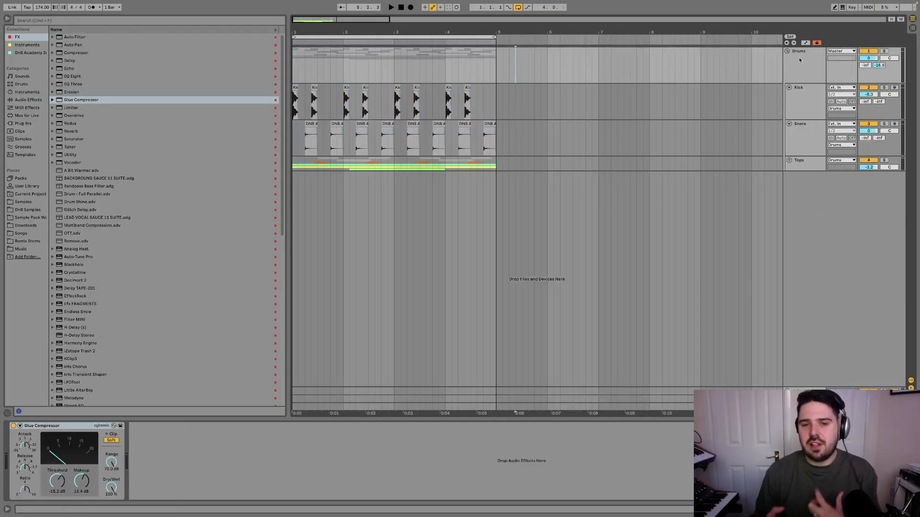